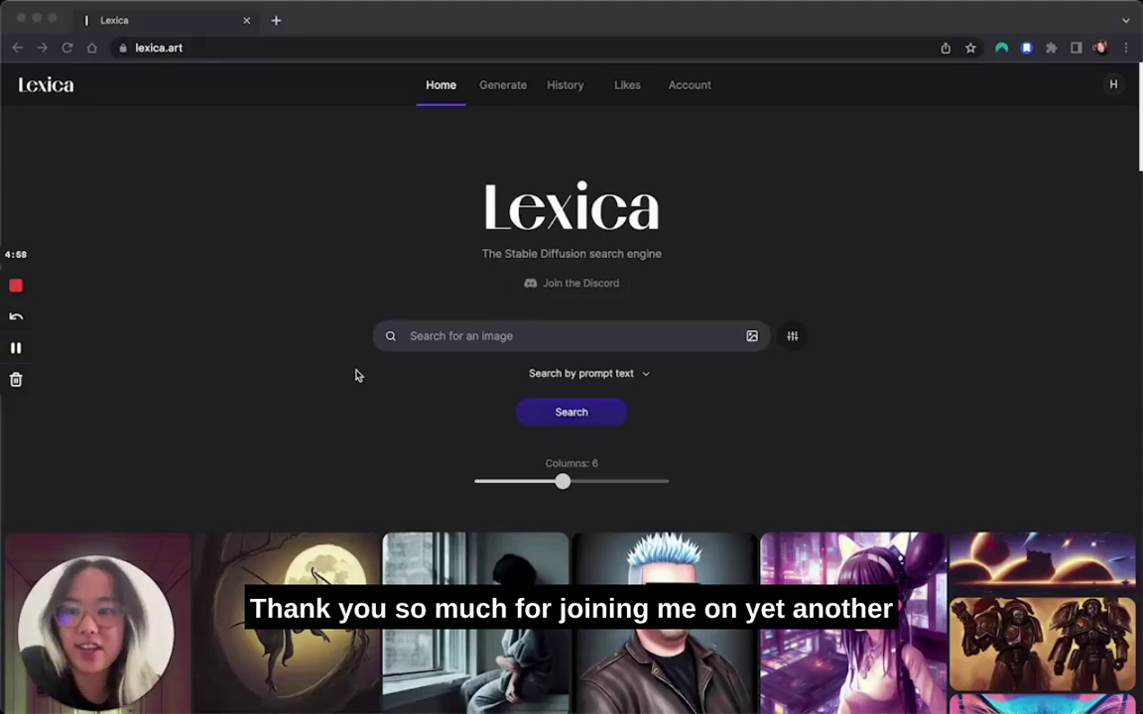
click(356, 375)
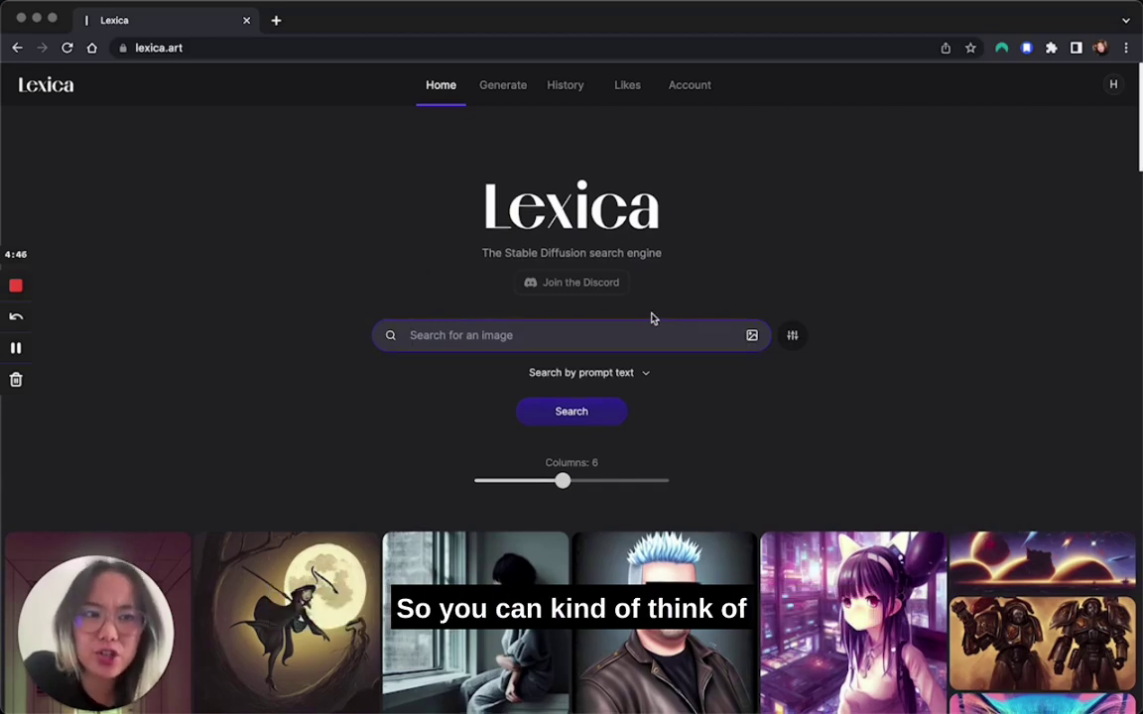
scroll(655, 319, down, 1)
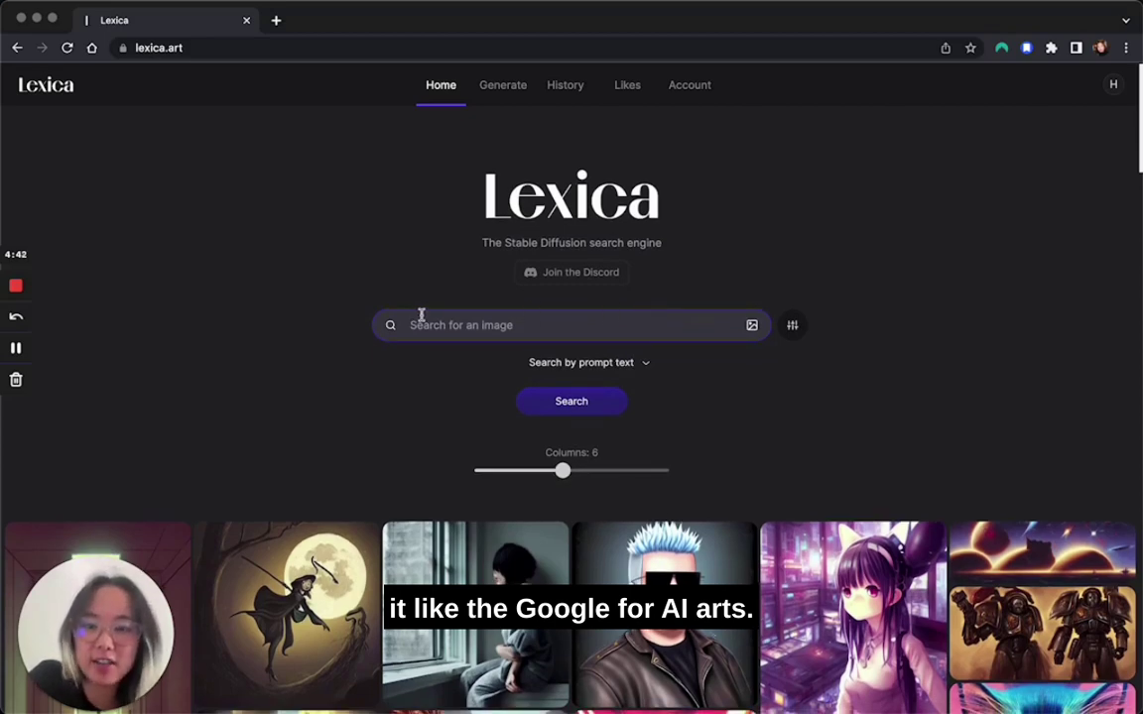
click(17, 332)
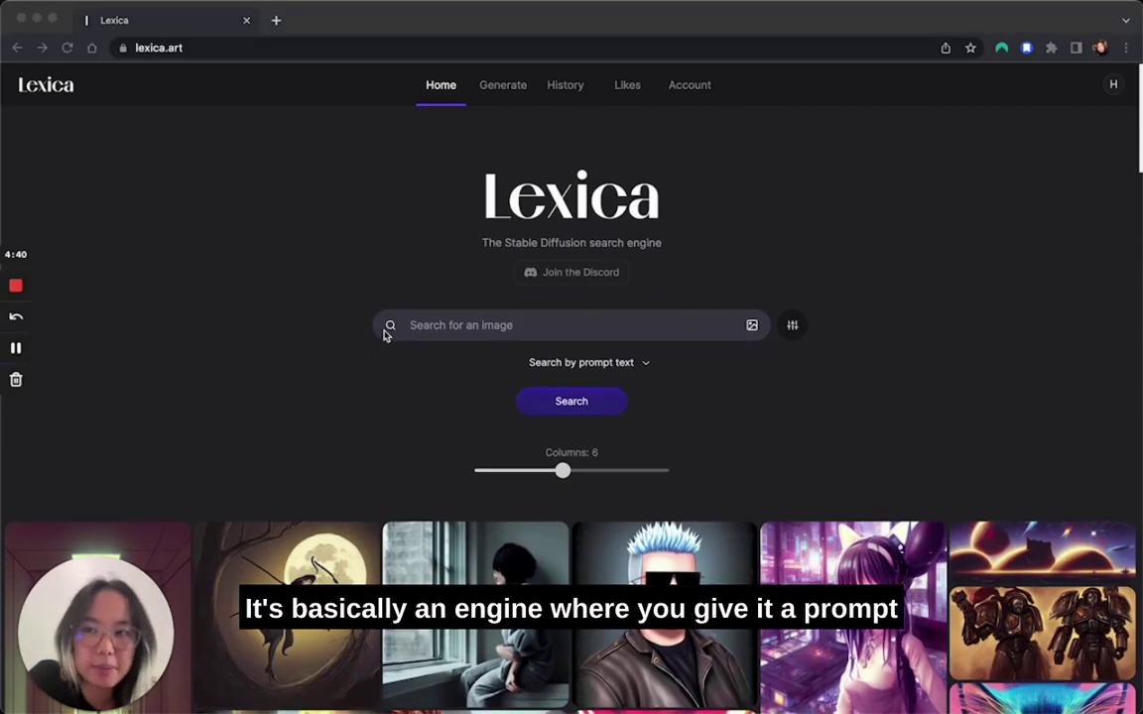
scroll(387, 333, up, 1)
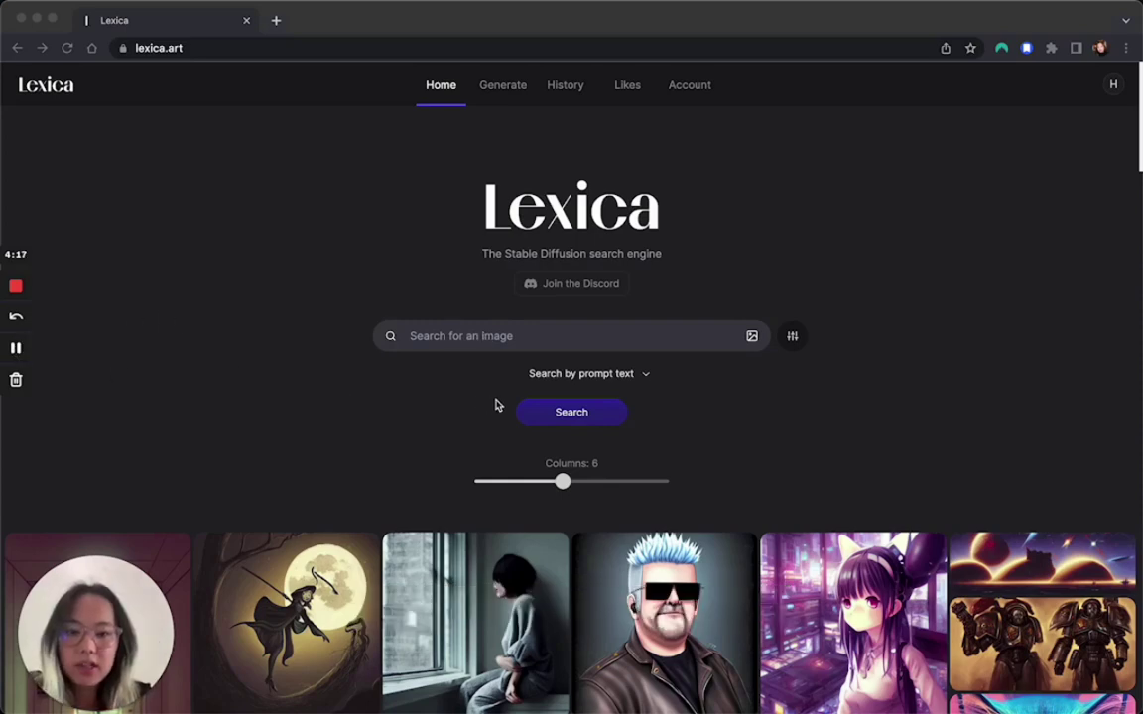
click(969, 367)
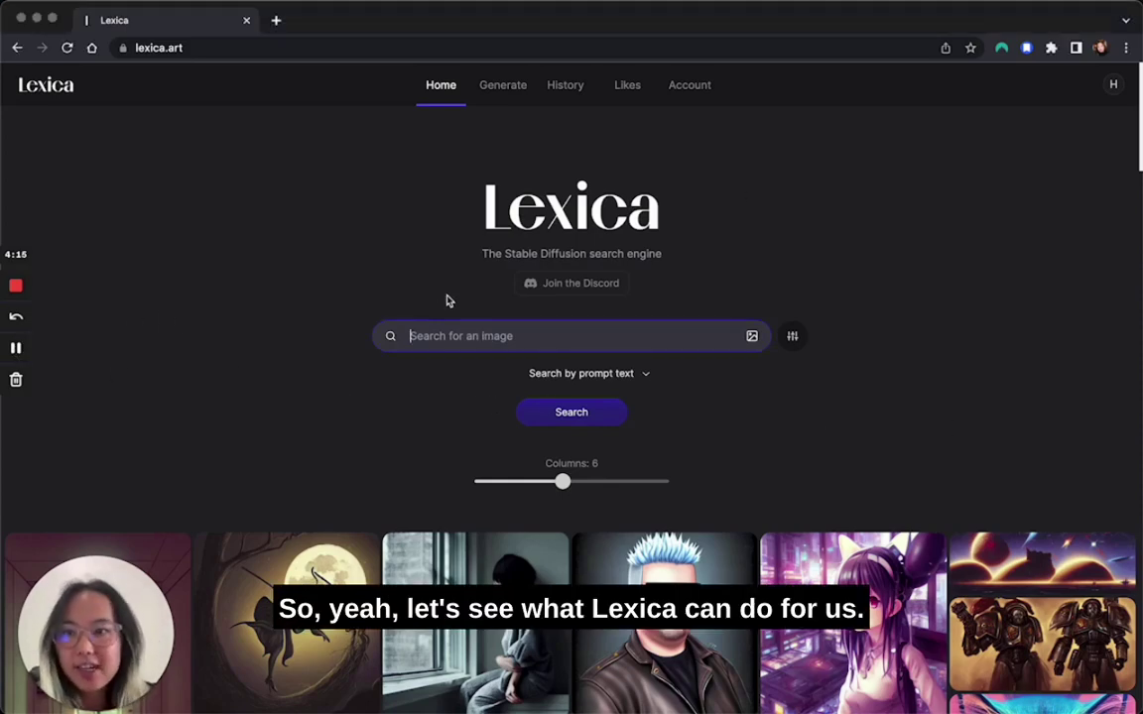
scroll(447, 299, up, 1)
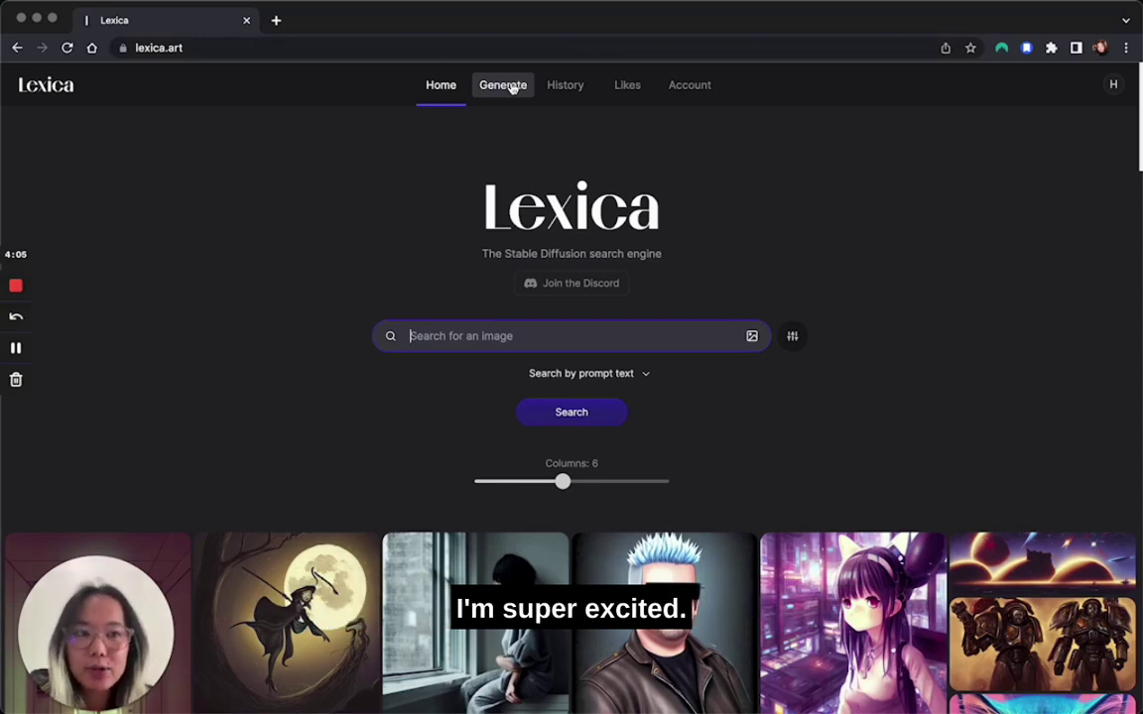
click(16, 347)
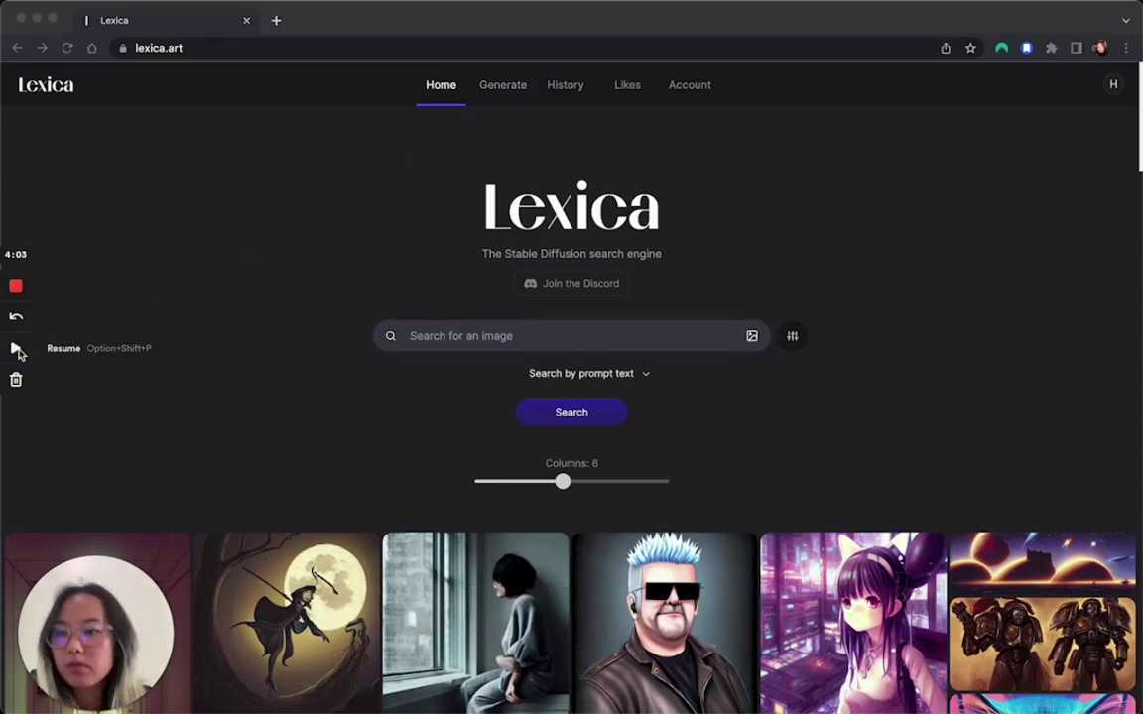
click(16, 347)
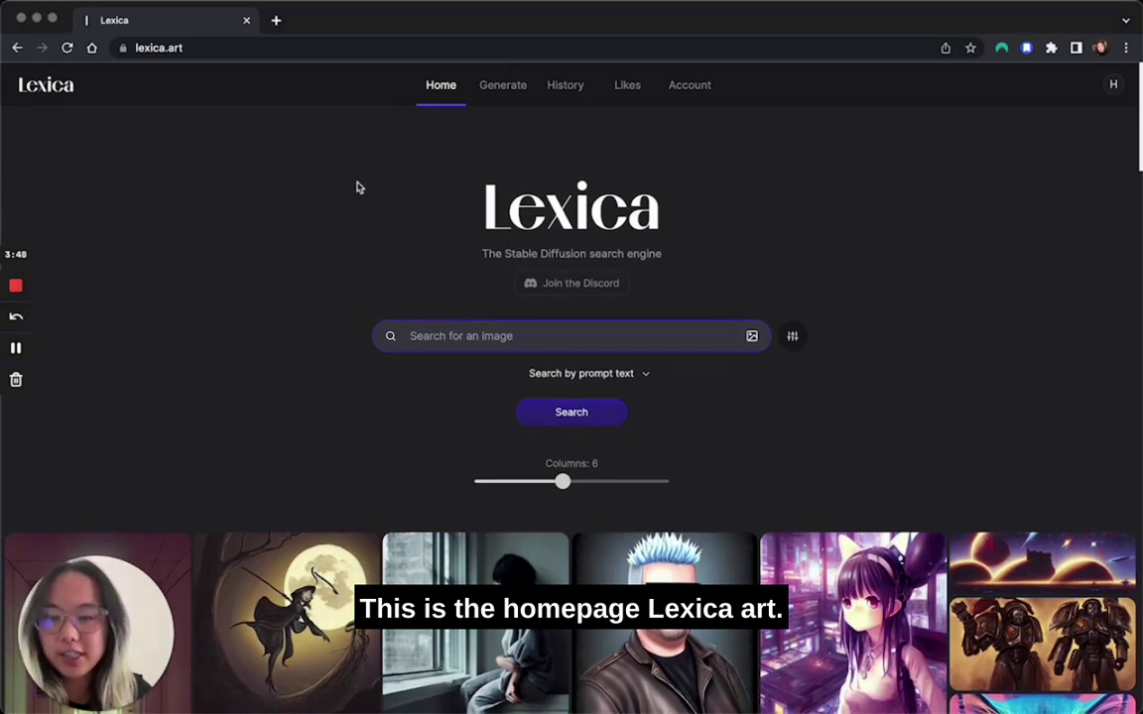
Browse the homepage gallery and open the details of the "Portrait of a beautiful african girl" image.
scroll(359, 187, down, 5)
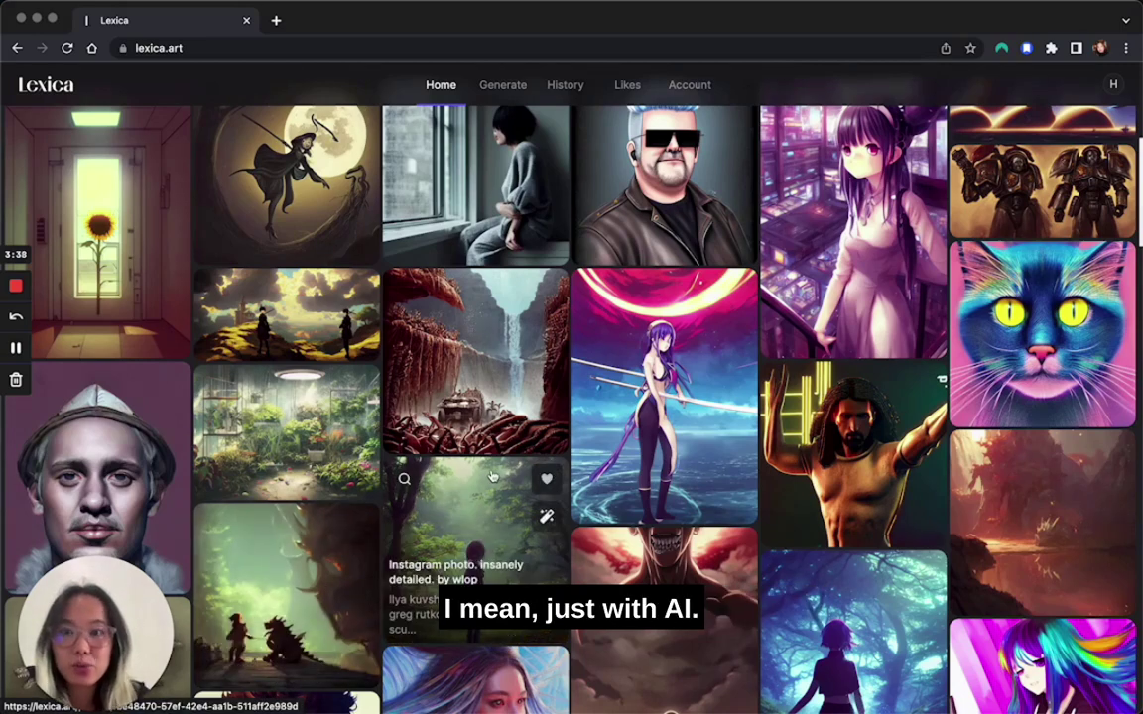
scroll(491, 477, down, 2)
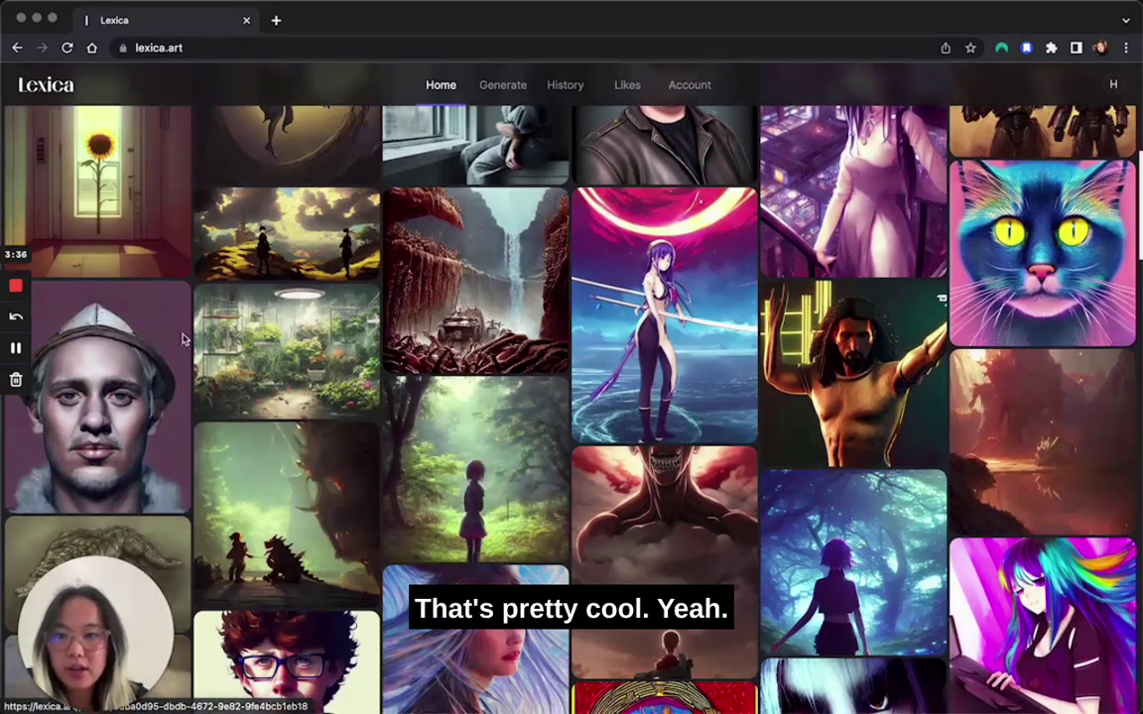
scroll(654, 317, down, 1)
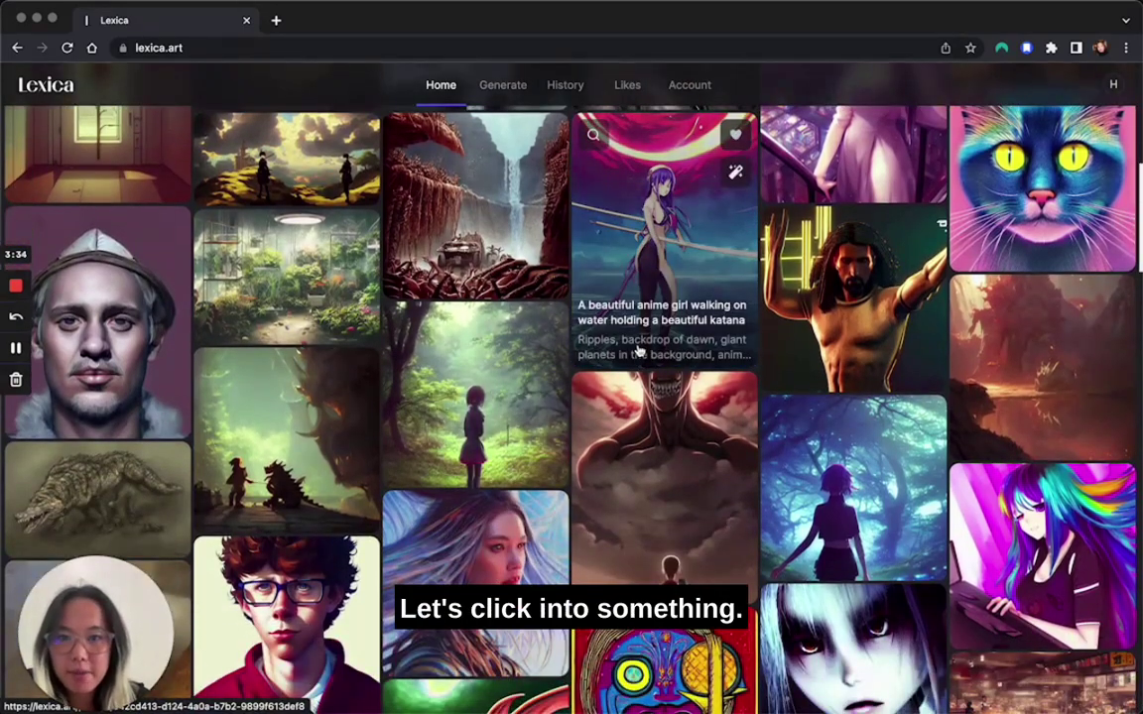
scroll(873, 297, down, 5)
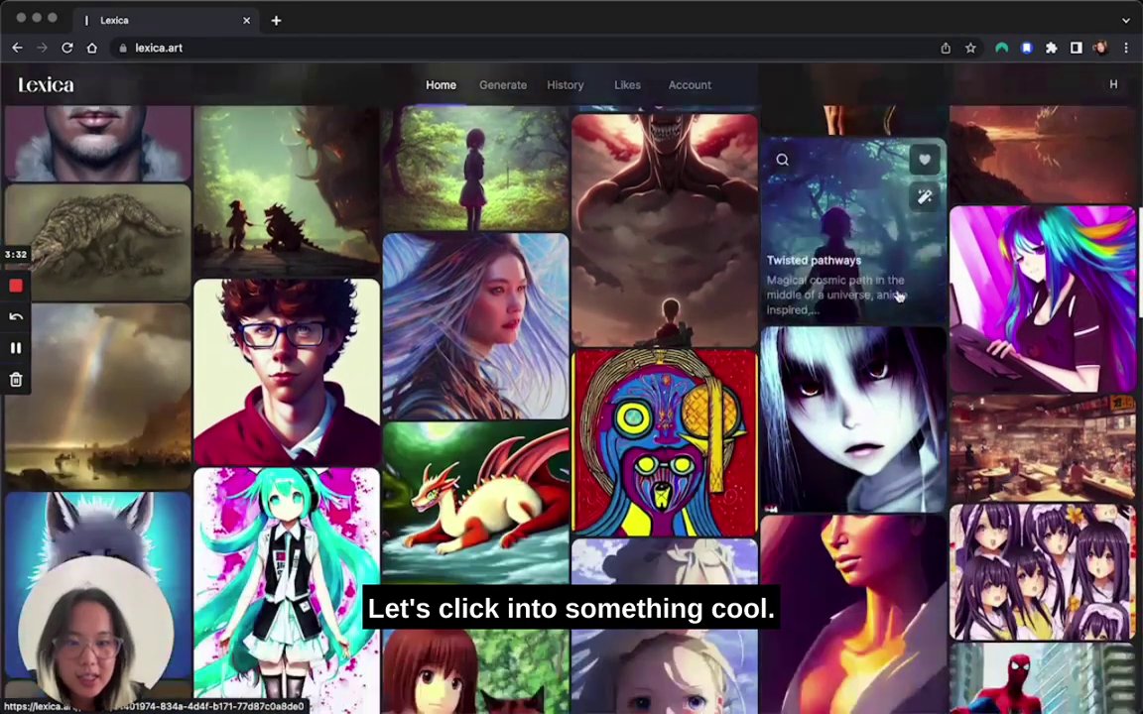
scroll(898, 296, down, 3)
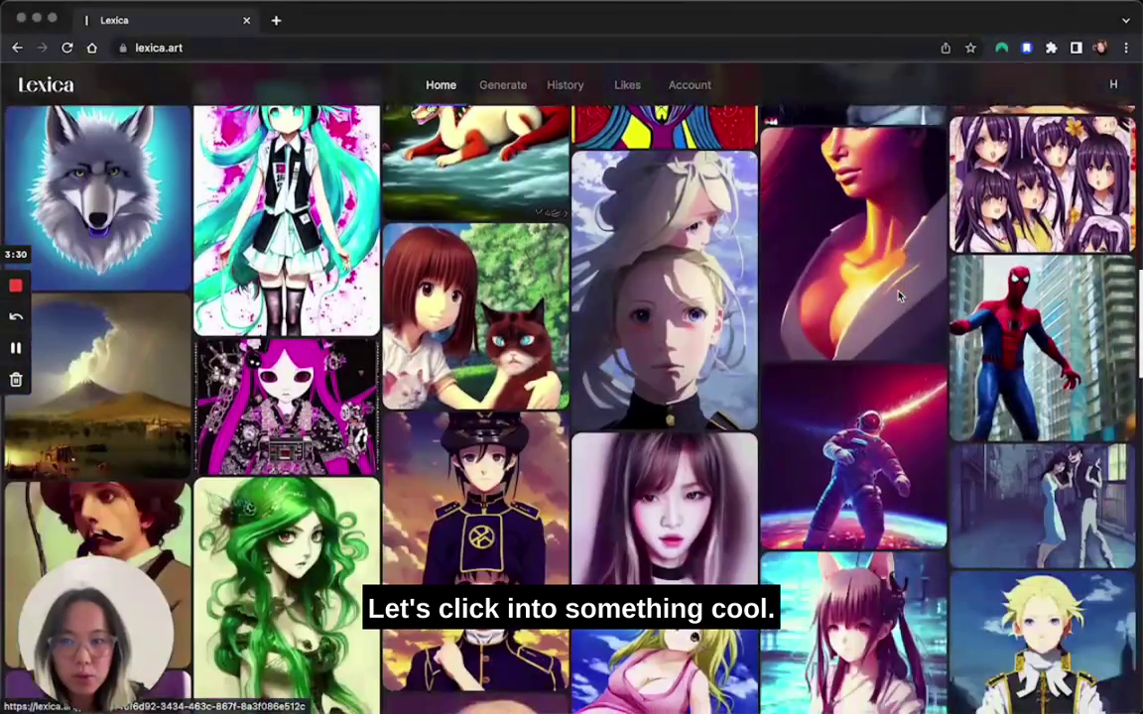
scroll(899, 296, down, 5)
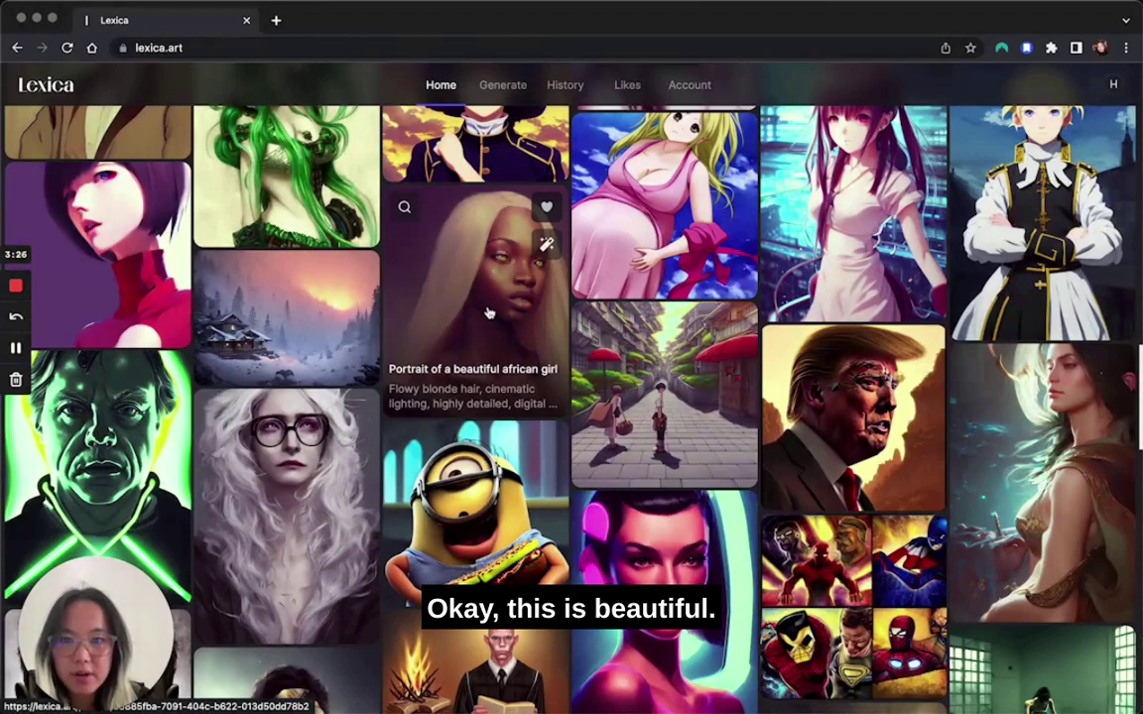
click(487, 314)
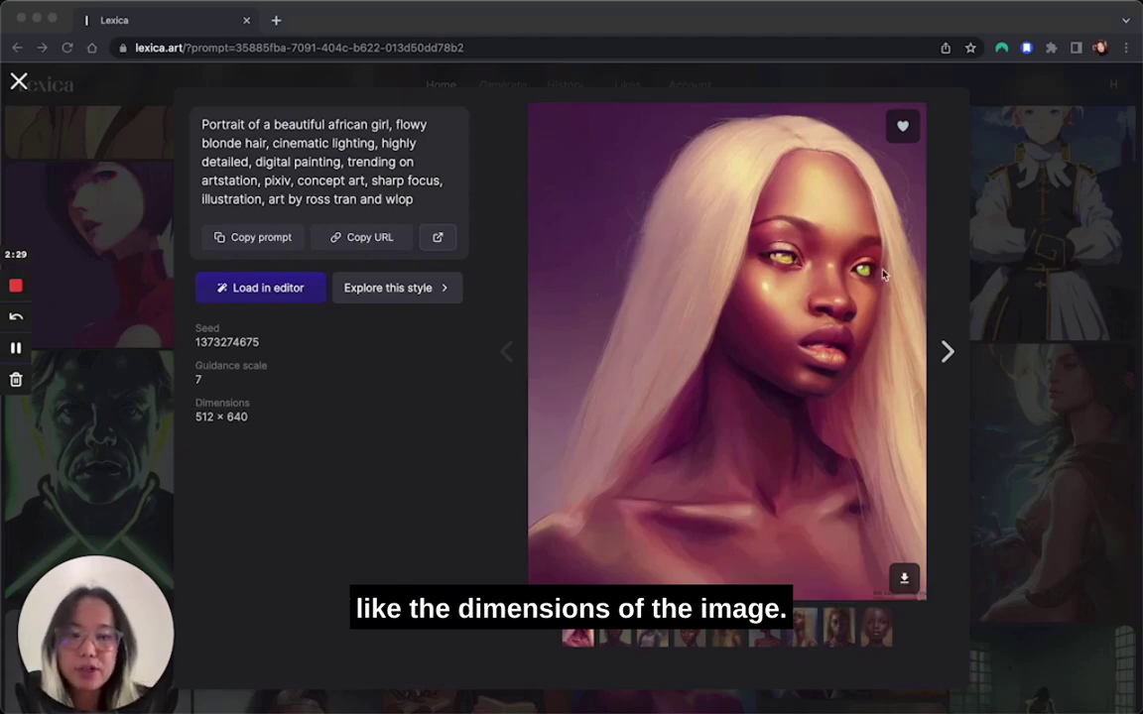
Look through all the image variations generated from the portrait's prompt and return to the first one.
click(948, 353)
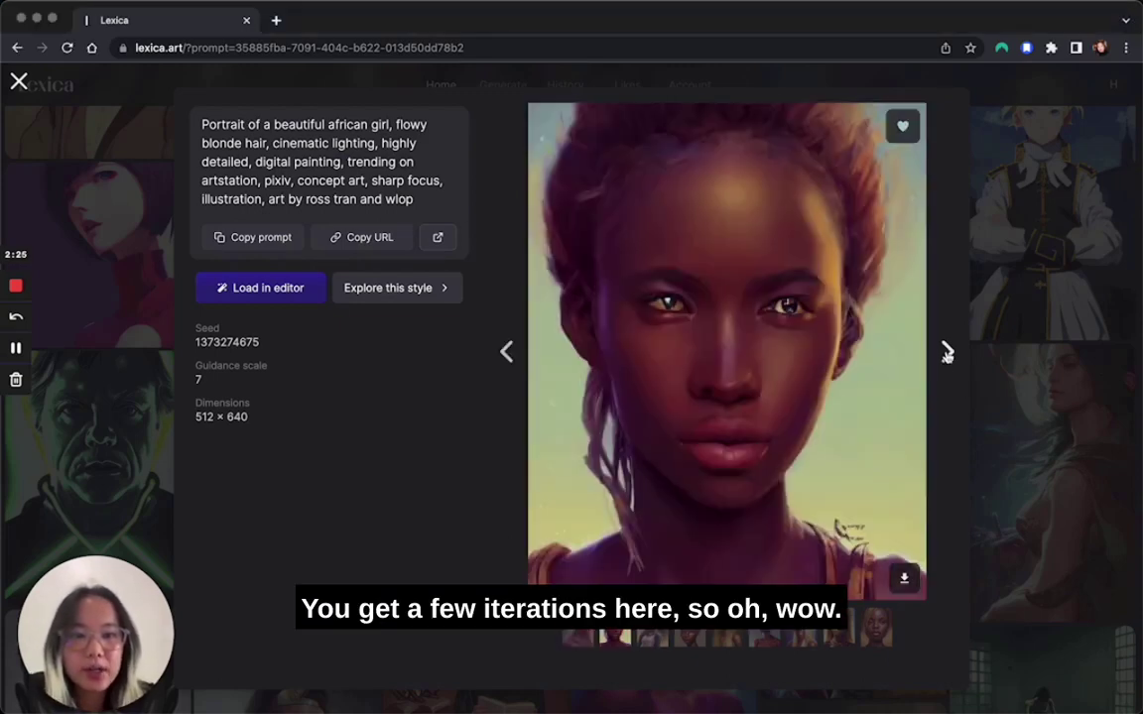
click(947, 353)
click(947, 353)
click(948, 353)
click(949, 354)
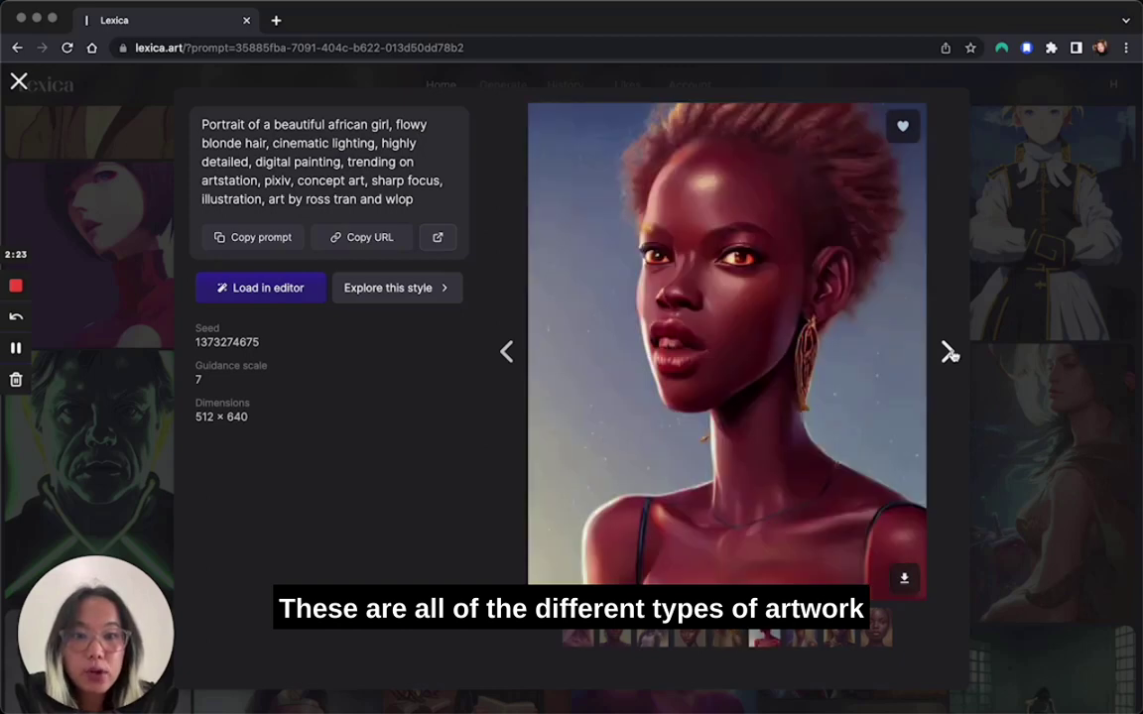
click(949, 354)
click(950, 354)
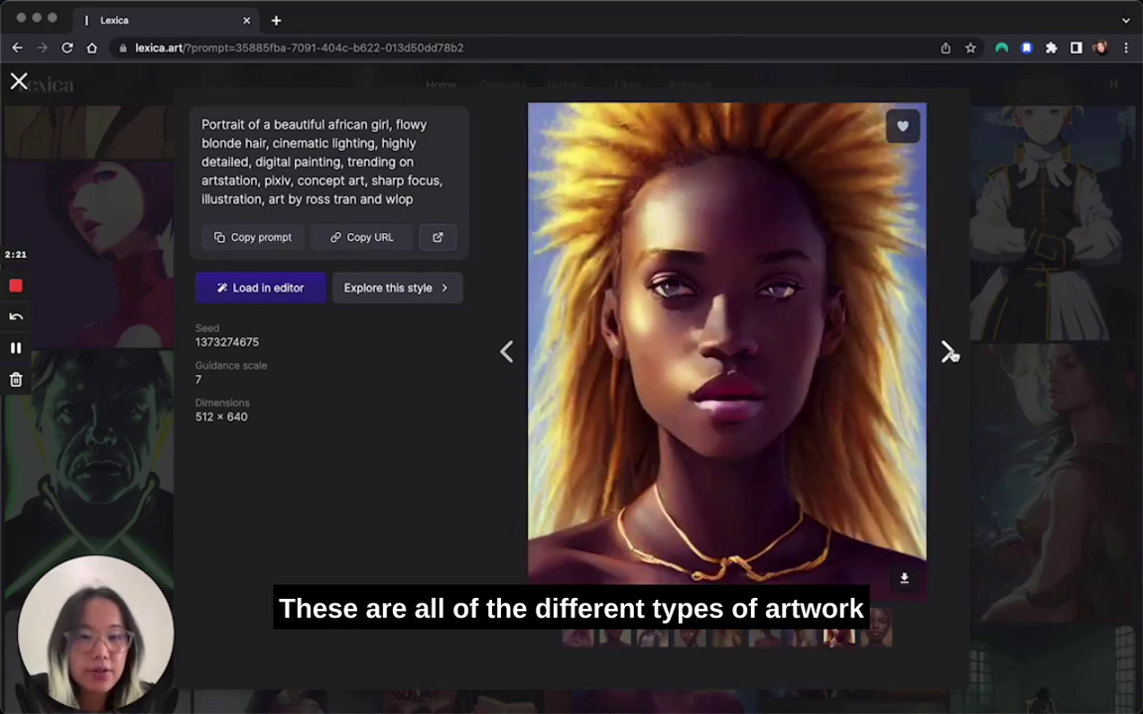
click(949, 354)
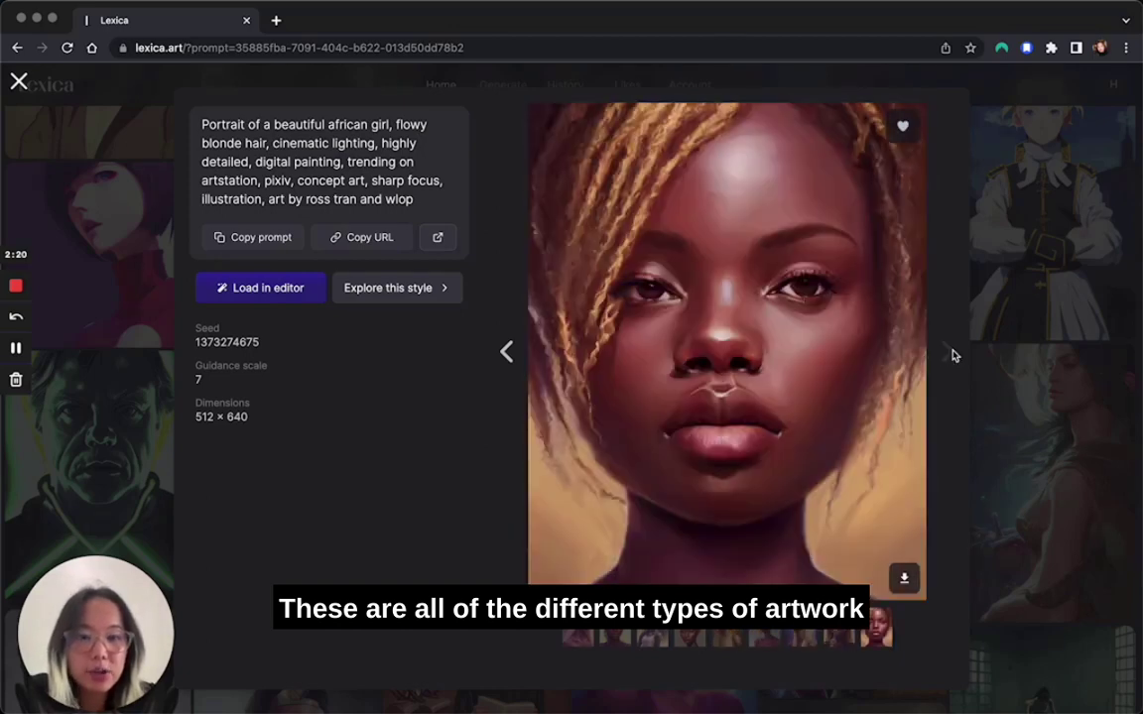
click(506, 352)
click(506, 352)
click(506, 352)
click(506, 352)
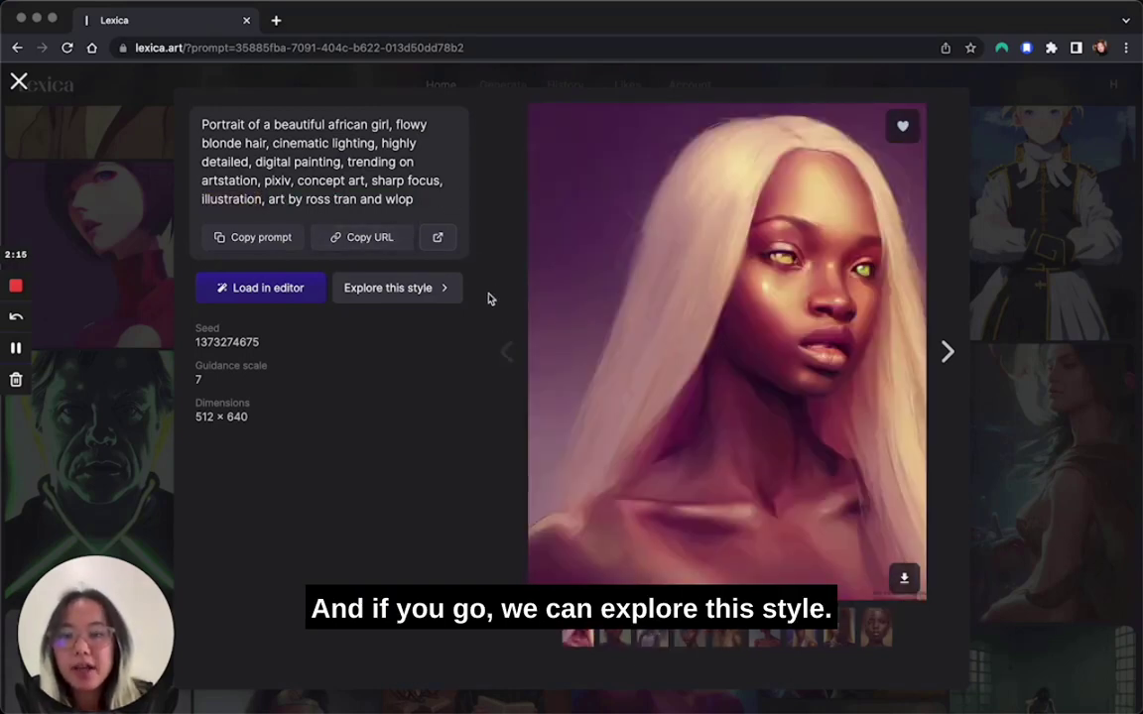
Explore images in the same style as the portrait, and go back to the portrait's prompt page.
click(421, 289)
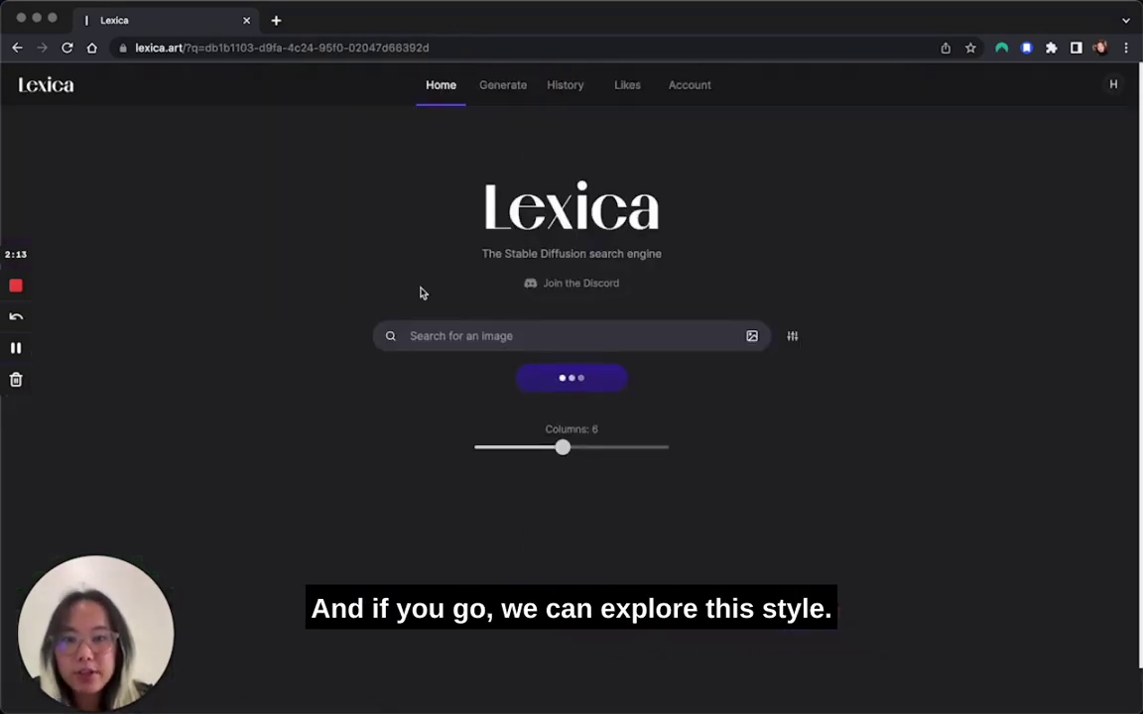
scroll(420, 292, down, 5)
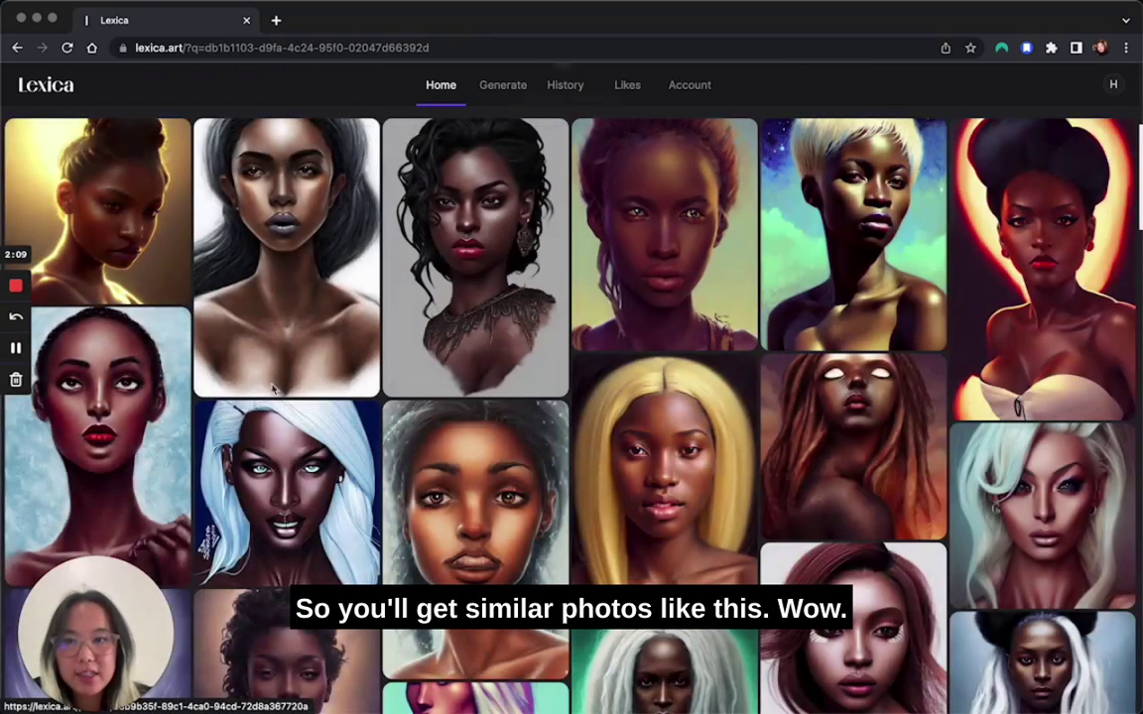
click(18, 50)
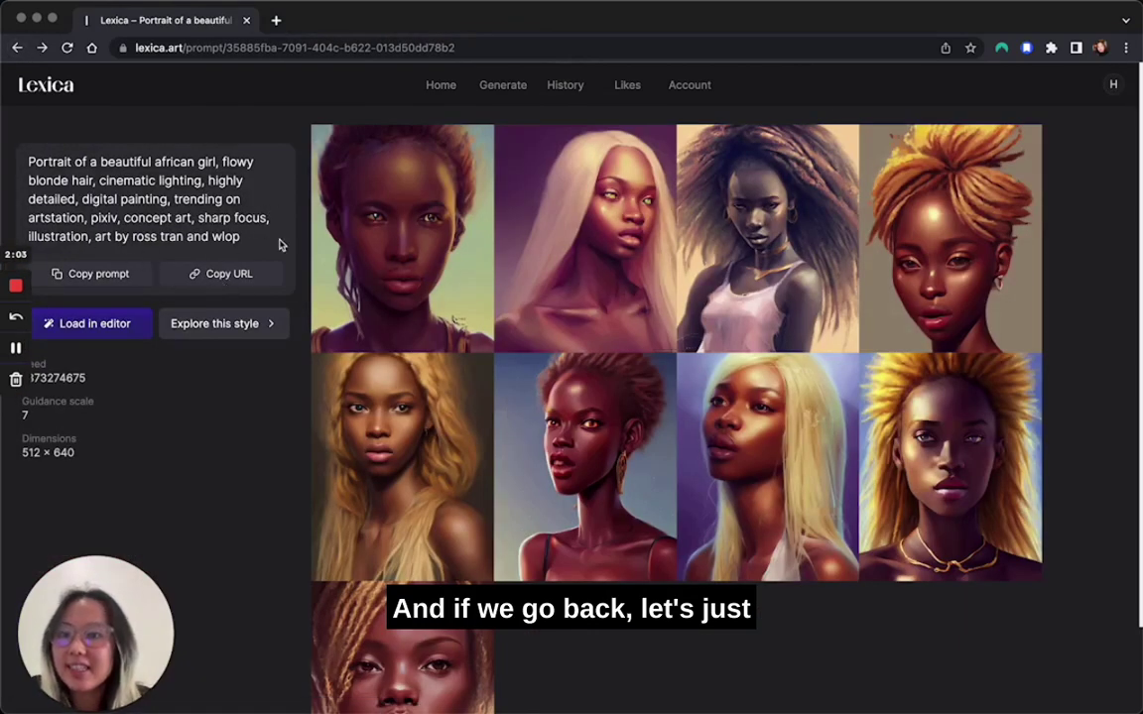
Search for images using the "cinematic lighting" phrase from the portrait's prompt and look through the results.
click(149, 182)
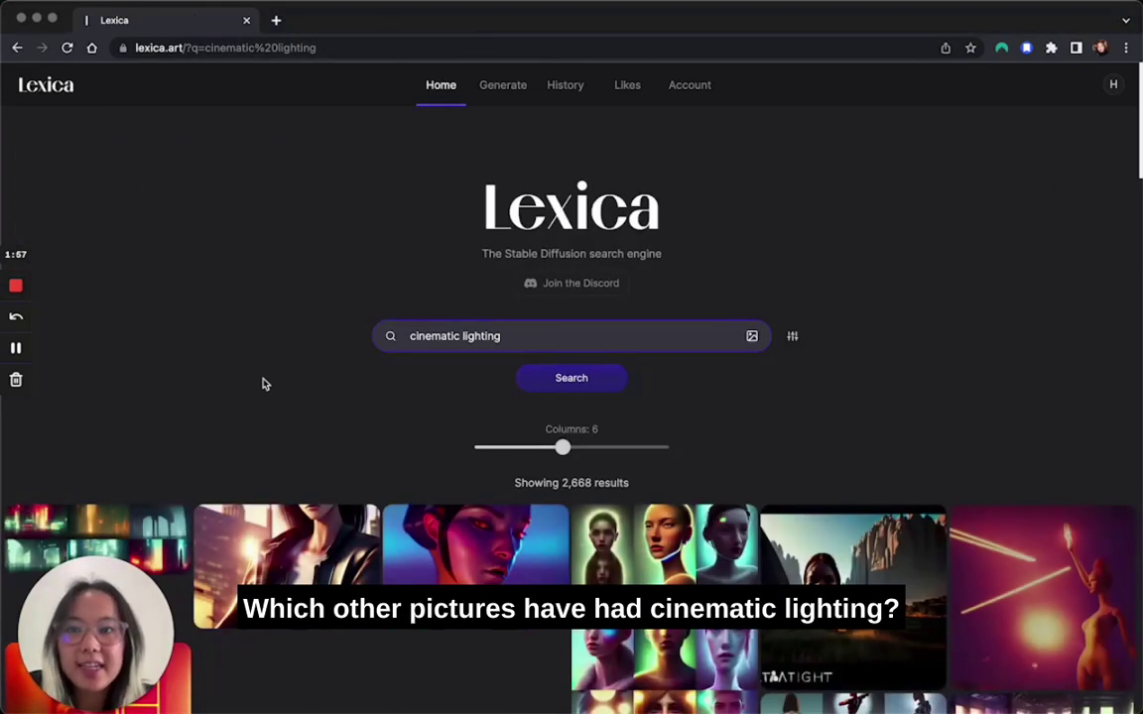
scroll(378, 593, down, 10)
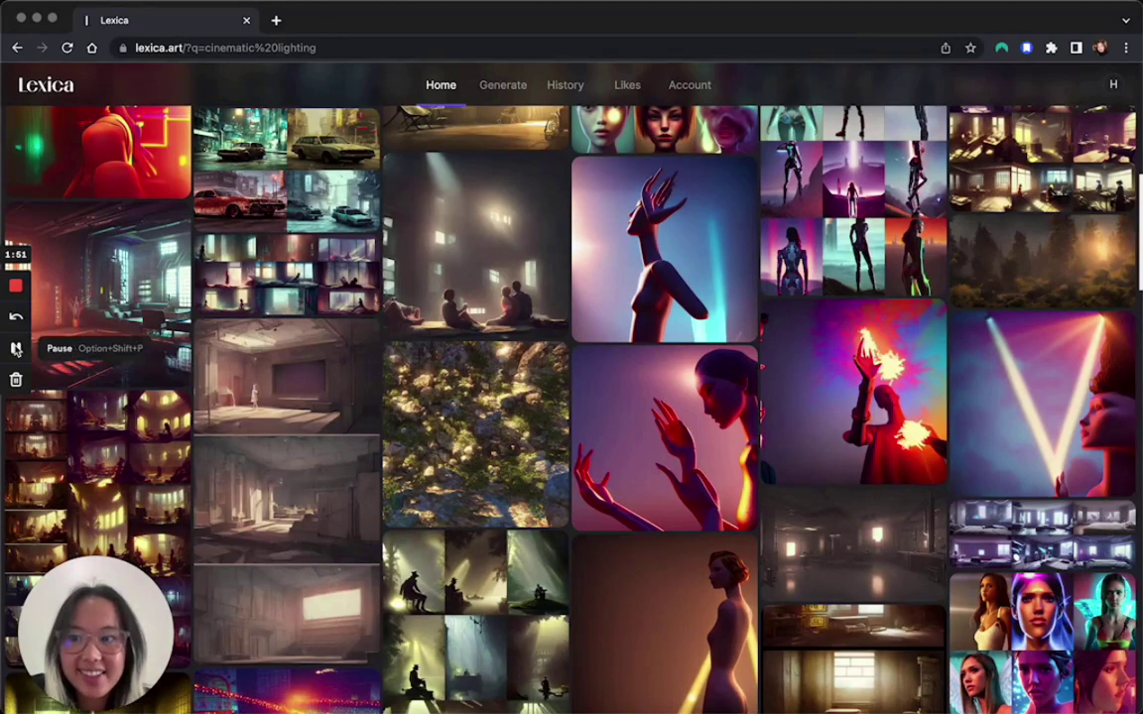
scroll(428, 347, up, 10)
scroll(428, 347, down, 1)
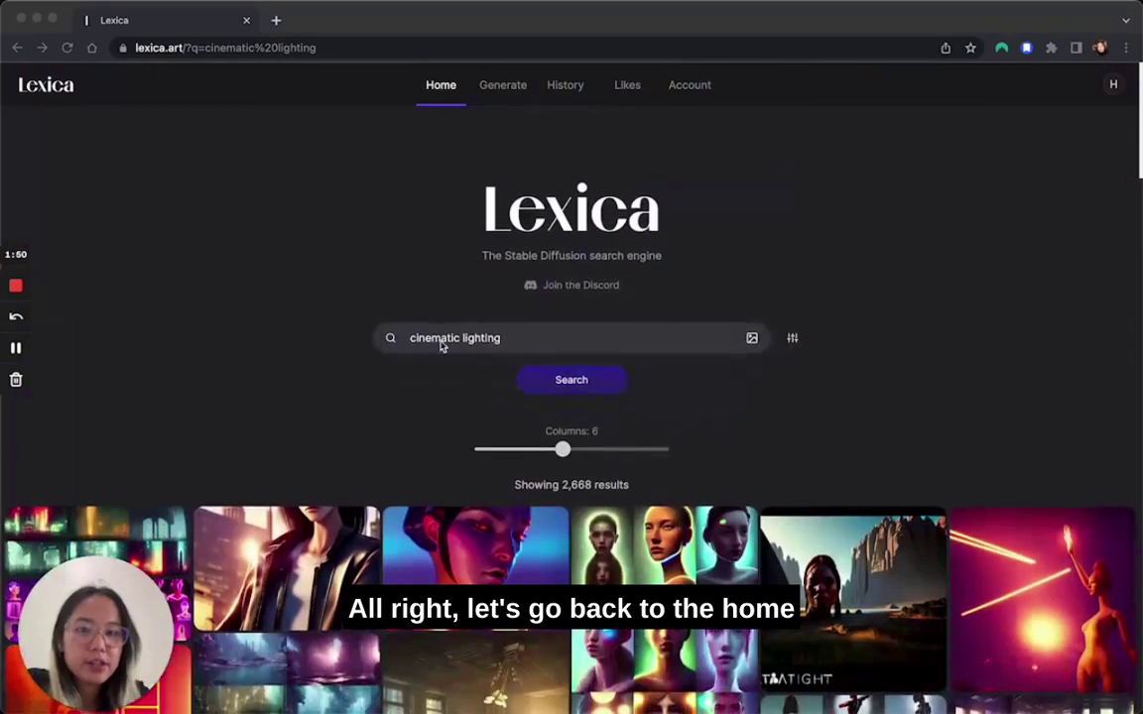
Replace the search text with "sourdough", run the search and look through the resulting images.
click(500, 335)
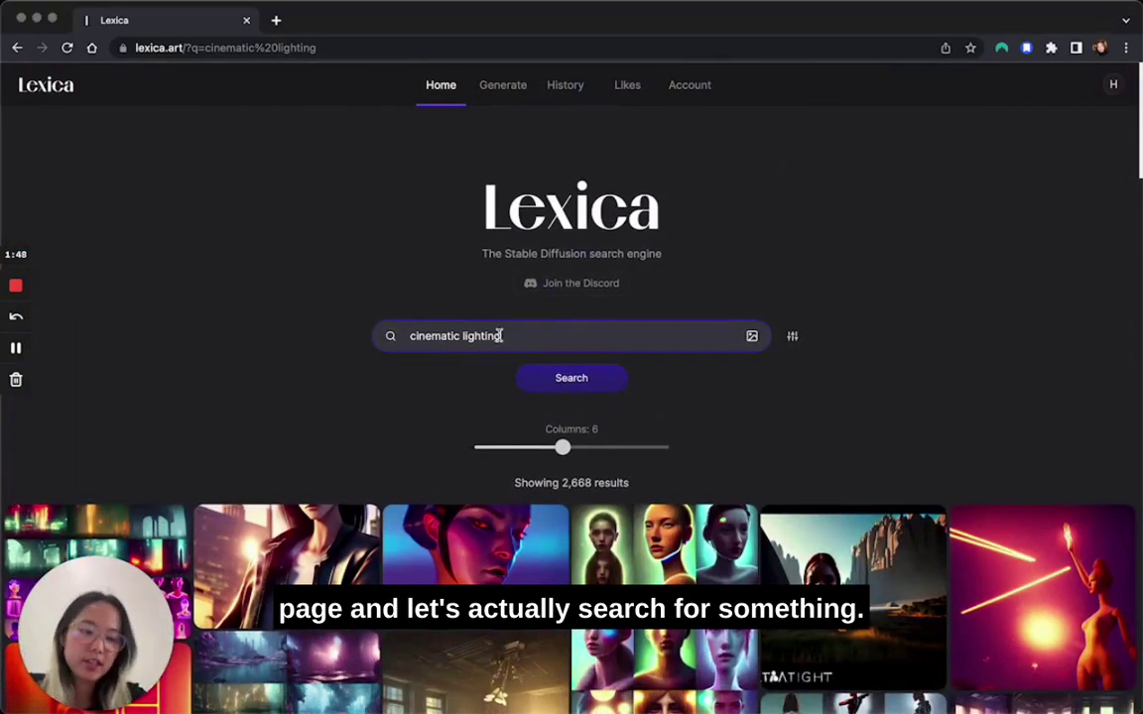
key(super+a)
key(BackSpace)
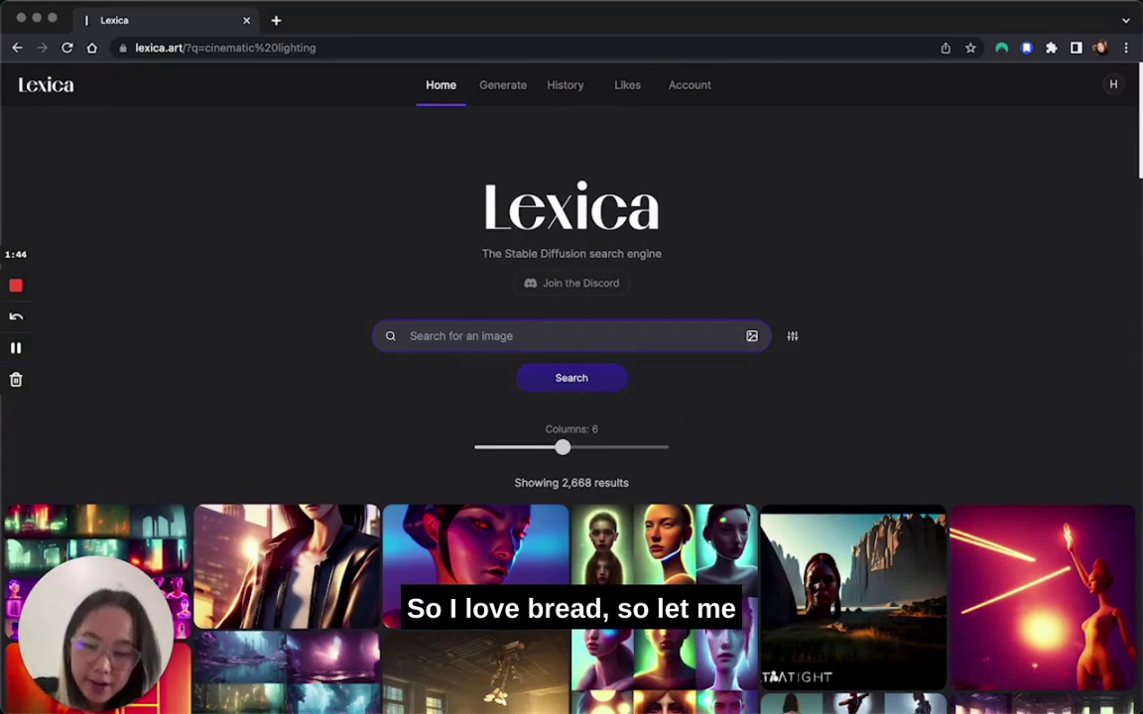
text(sourdough)
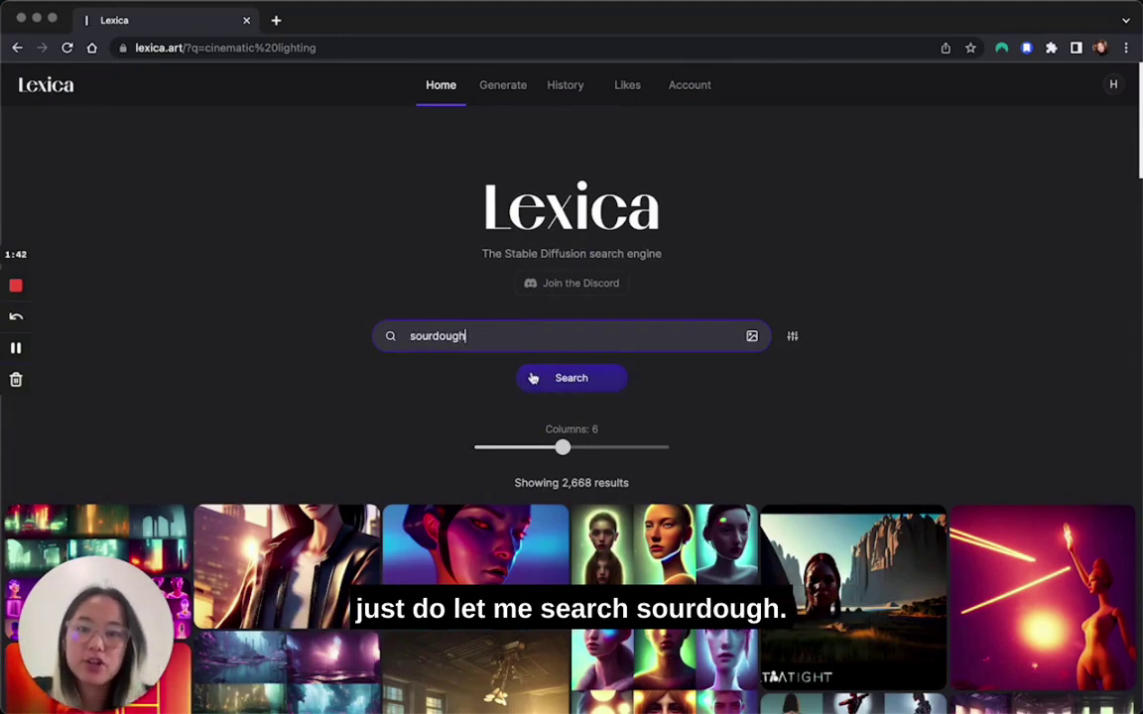
click(550, 378)
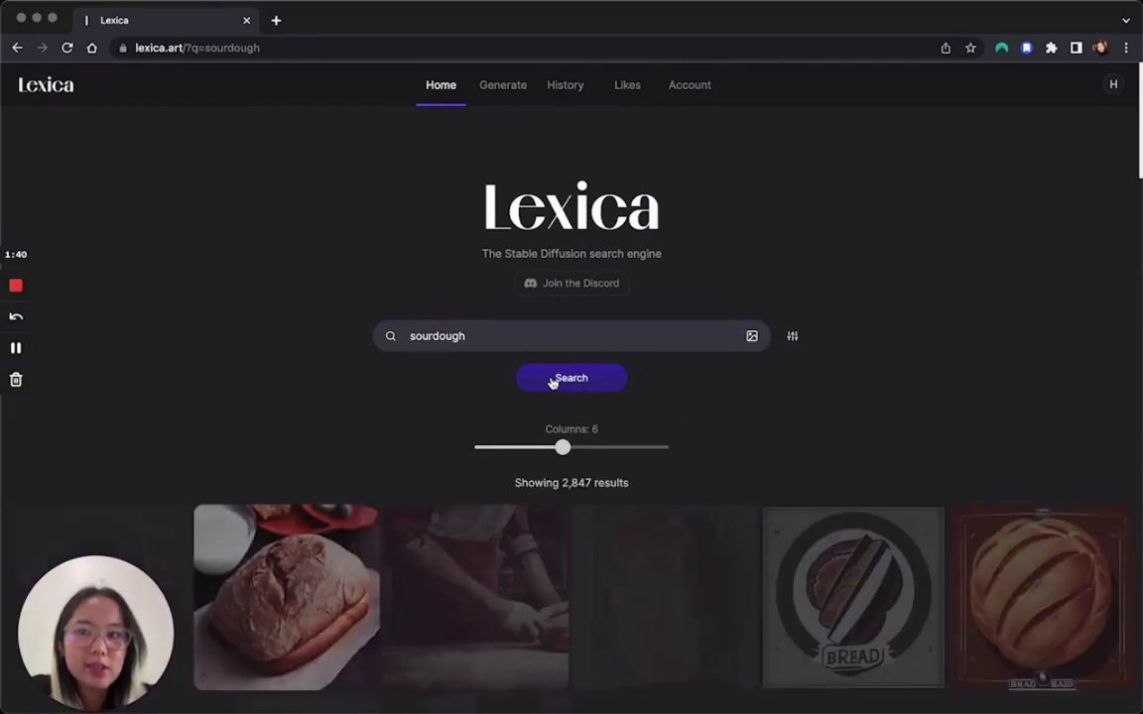
scroll(711, 428, down, 3)
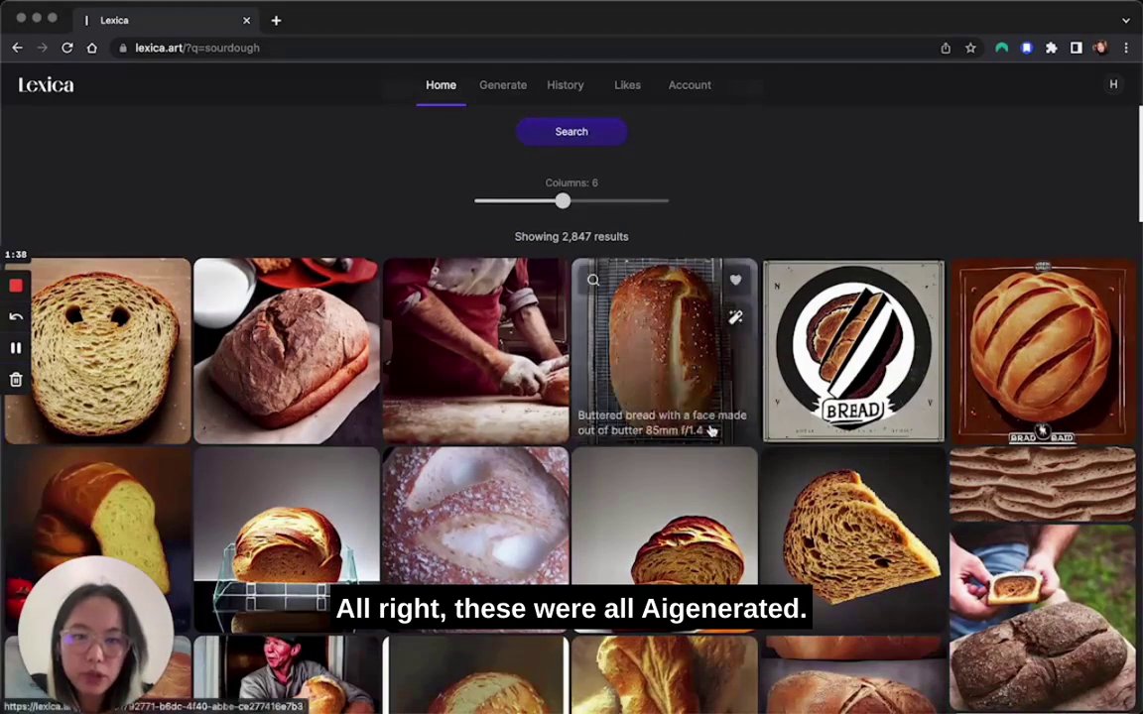
scroll(711, 428, down, 3)
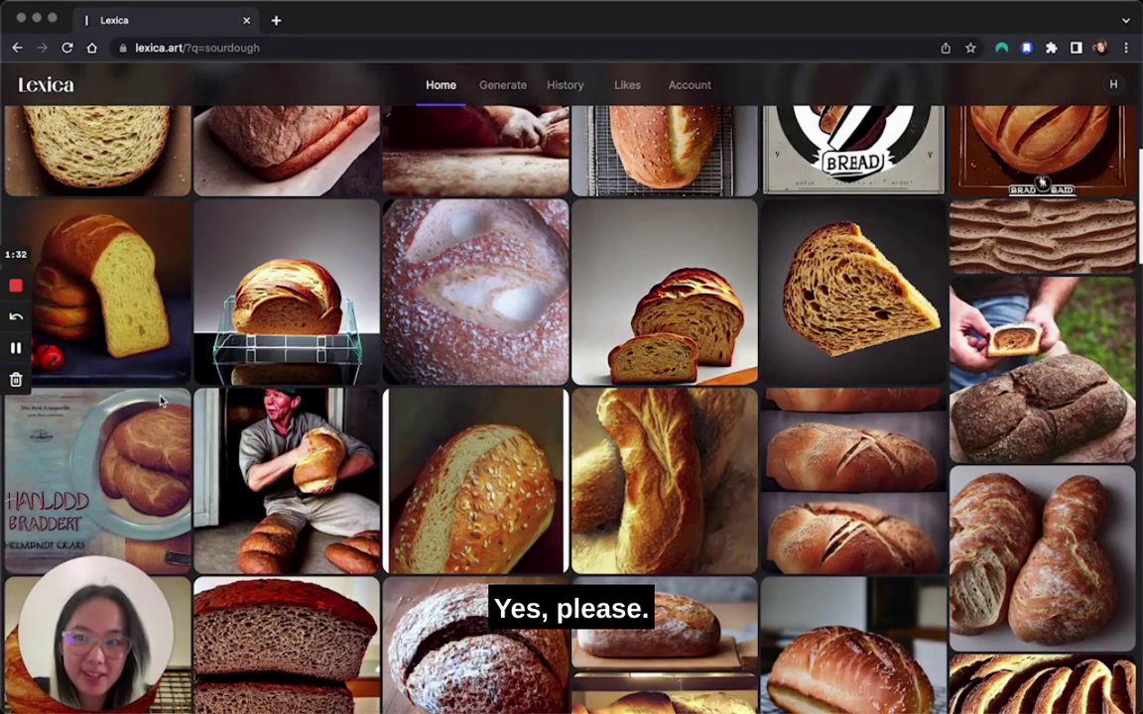
click(16, 355)
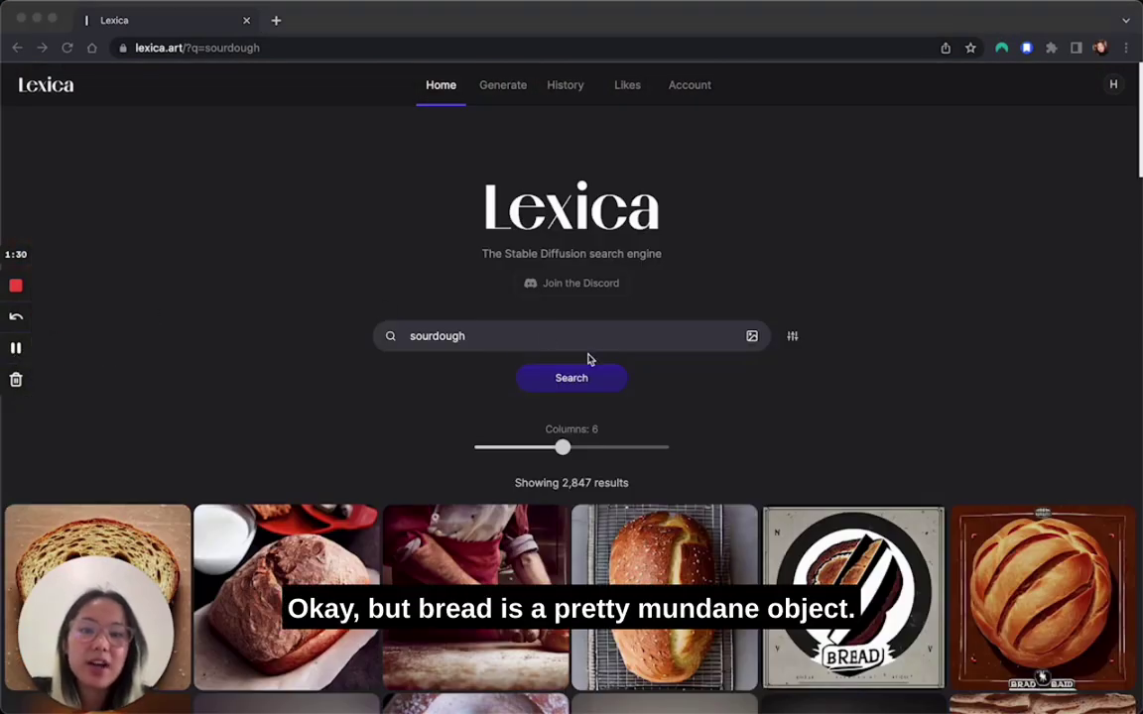
Replace the search text with "peaky blinders" and run the search.
click(490, 349)
double_click(469, 339)
key(BackSpace)
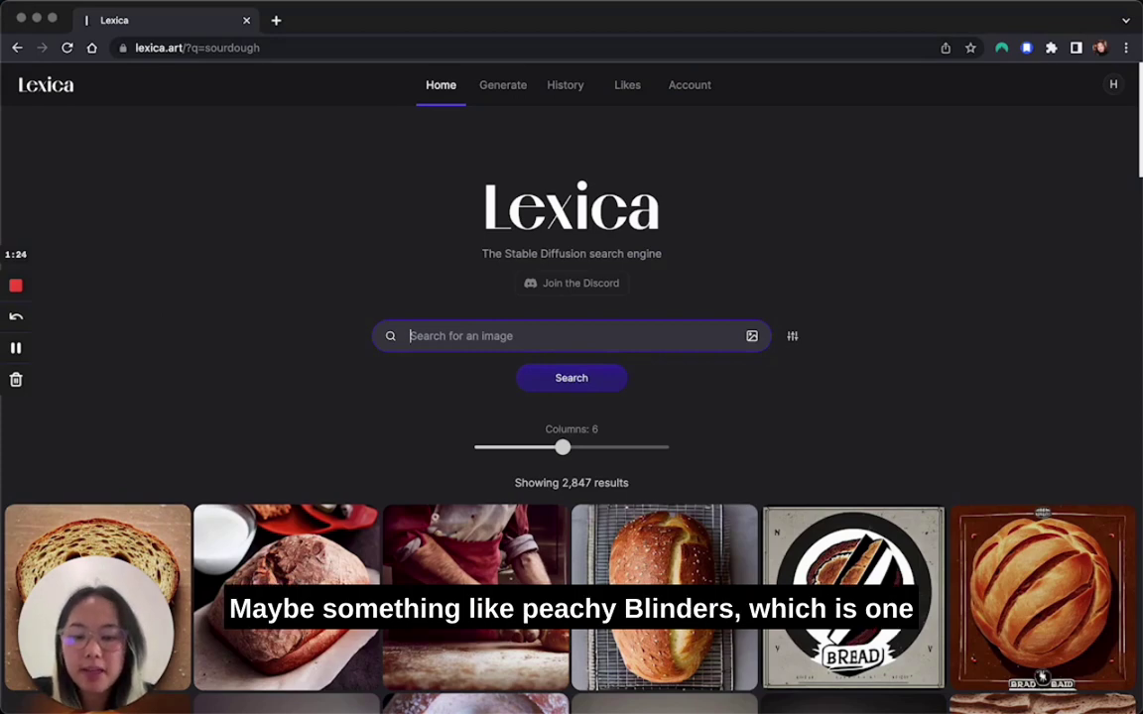
text(peaky bl)
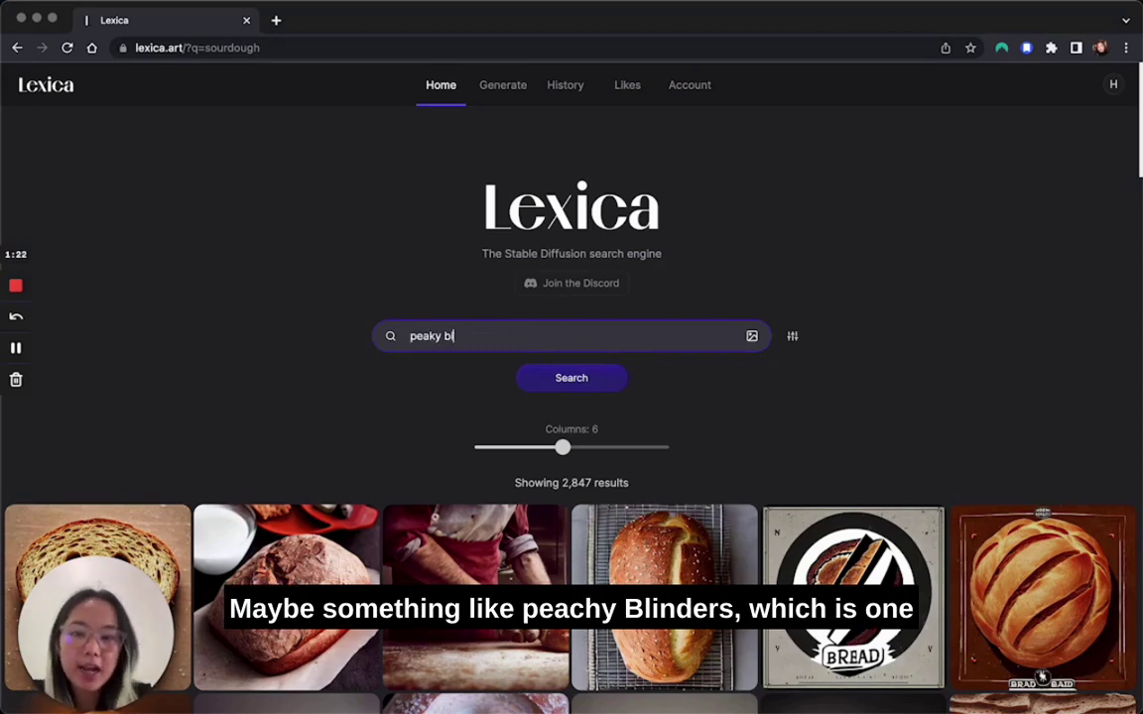
text(inders)
click(604, 382)
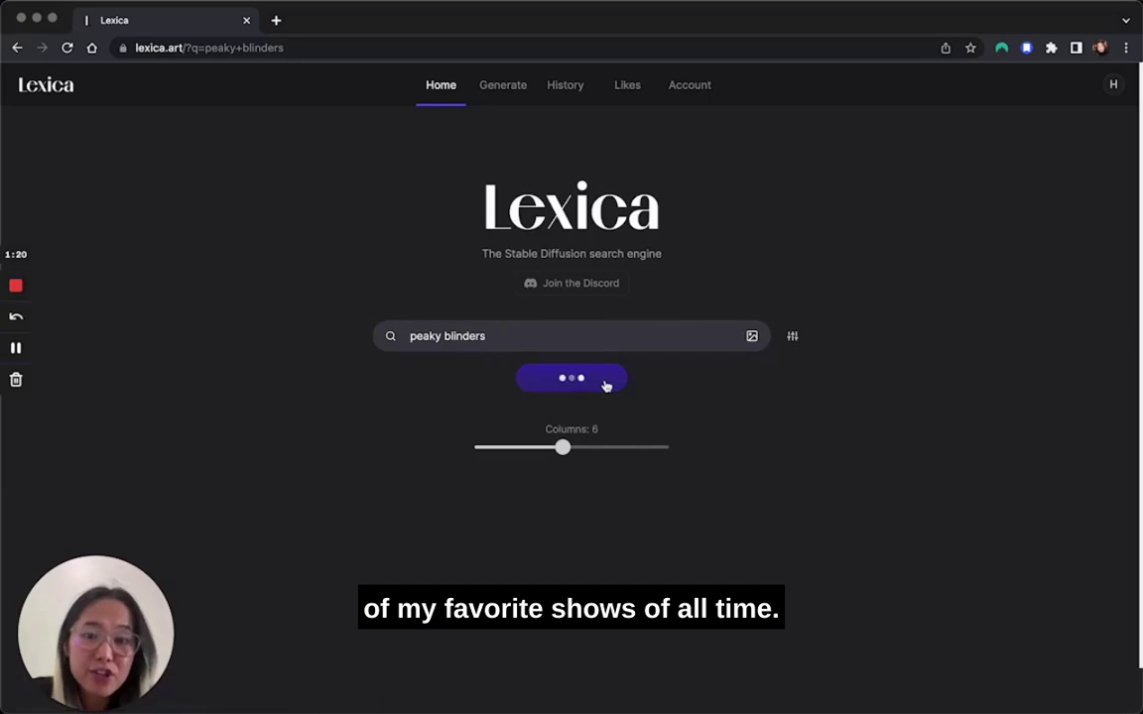
Look through the "peaky blinders" image results and their prompts, and return to the search field.
scroll(742, 394, down, 5)
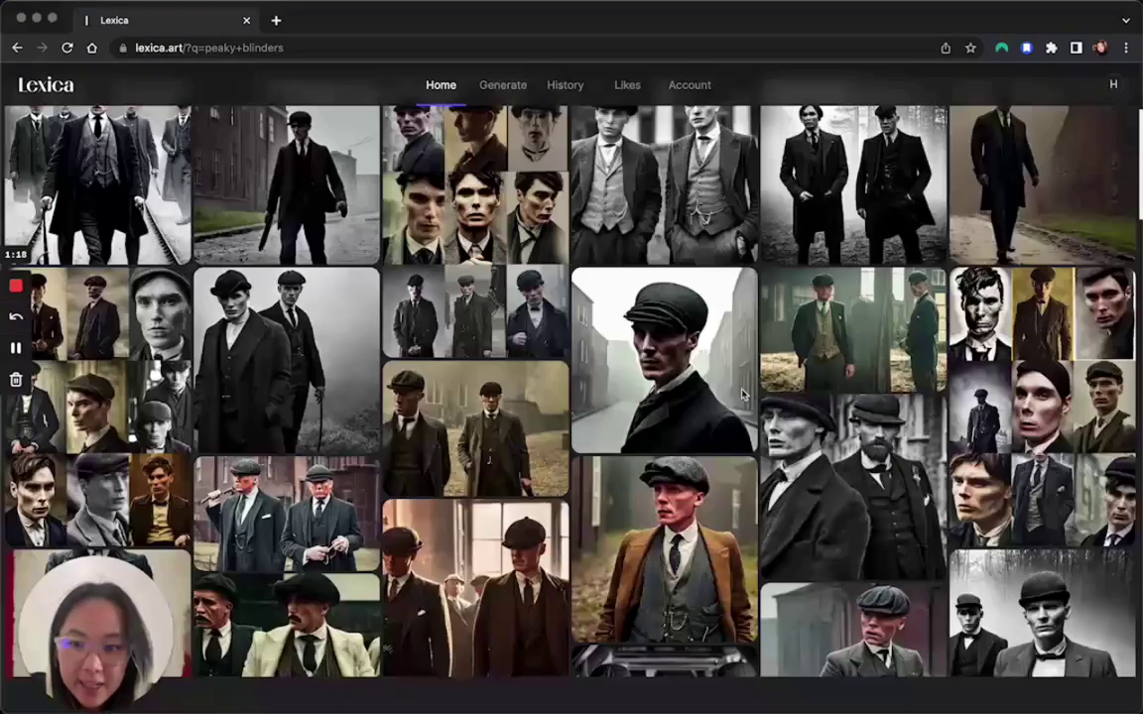
mouse_move(595, 290)
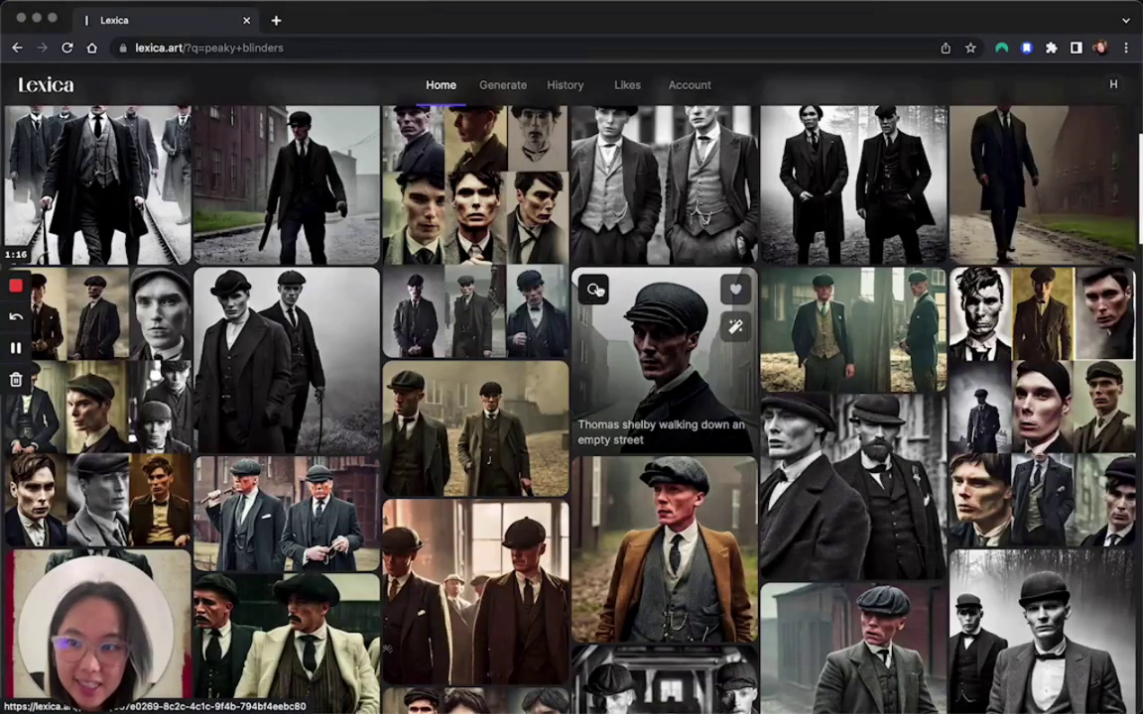
scroll(411, 387, down, 10)
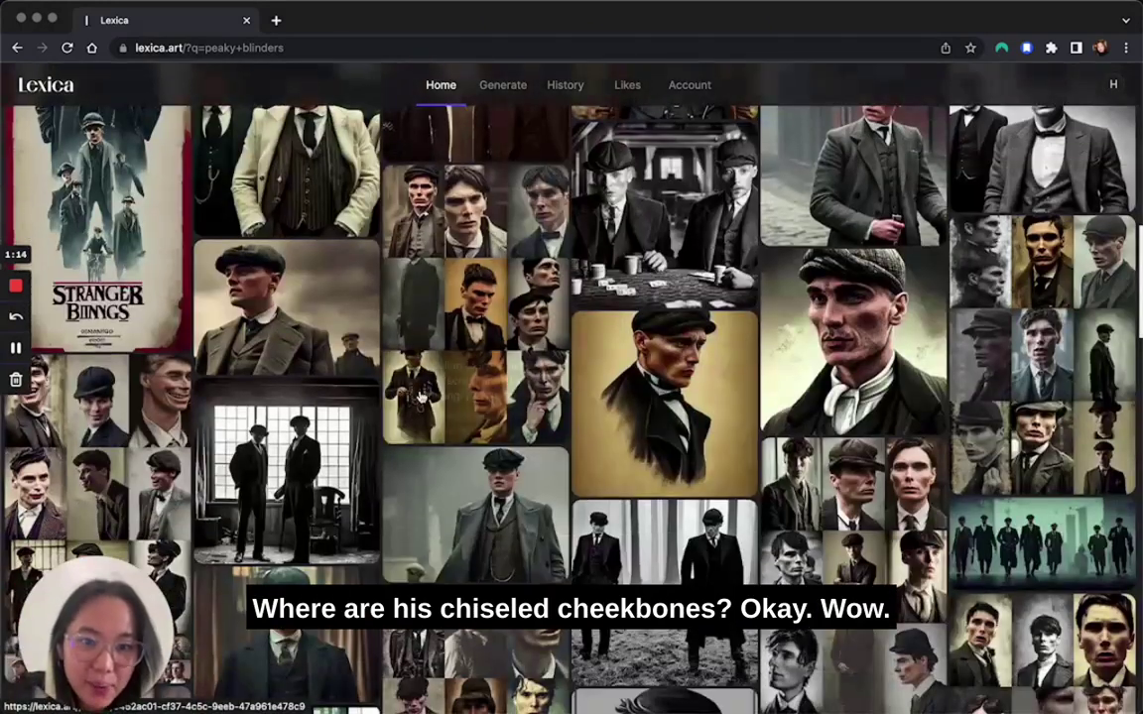
scroll(536, 416, down, 5)
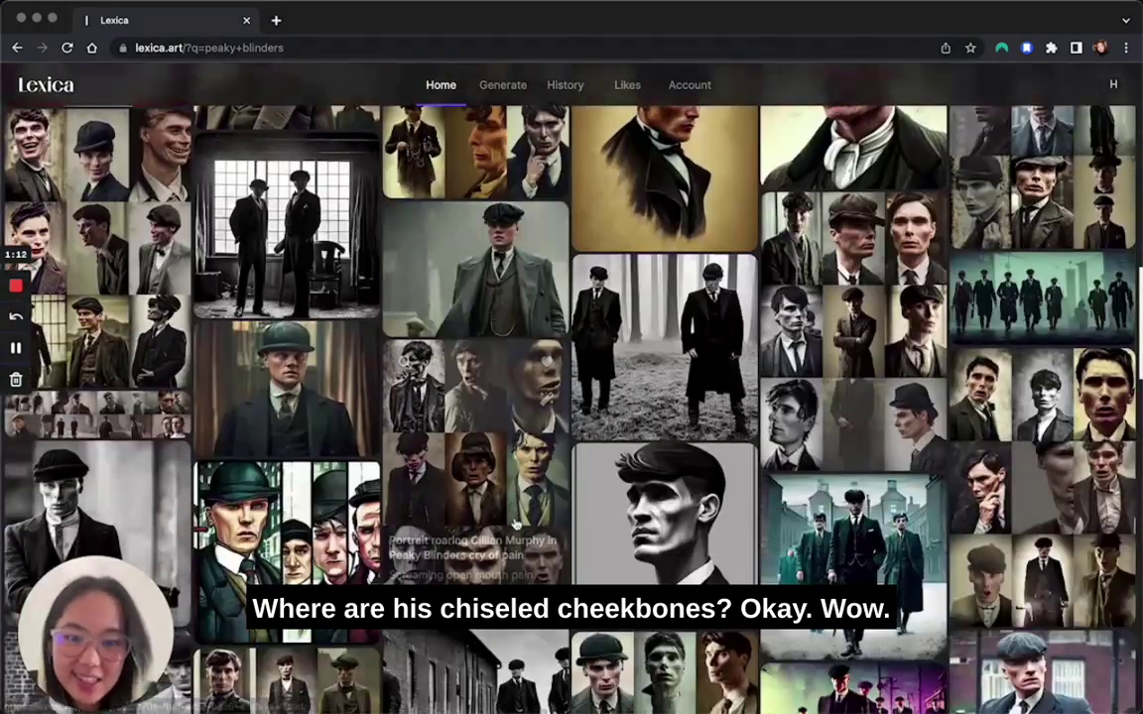
mouse_move(661, 522)
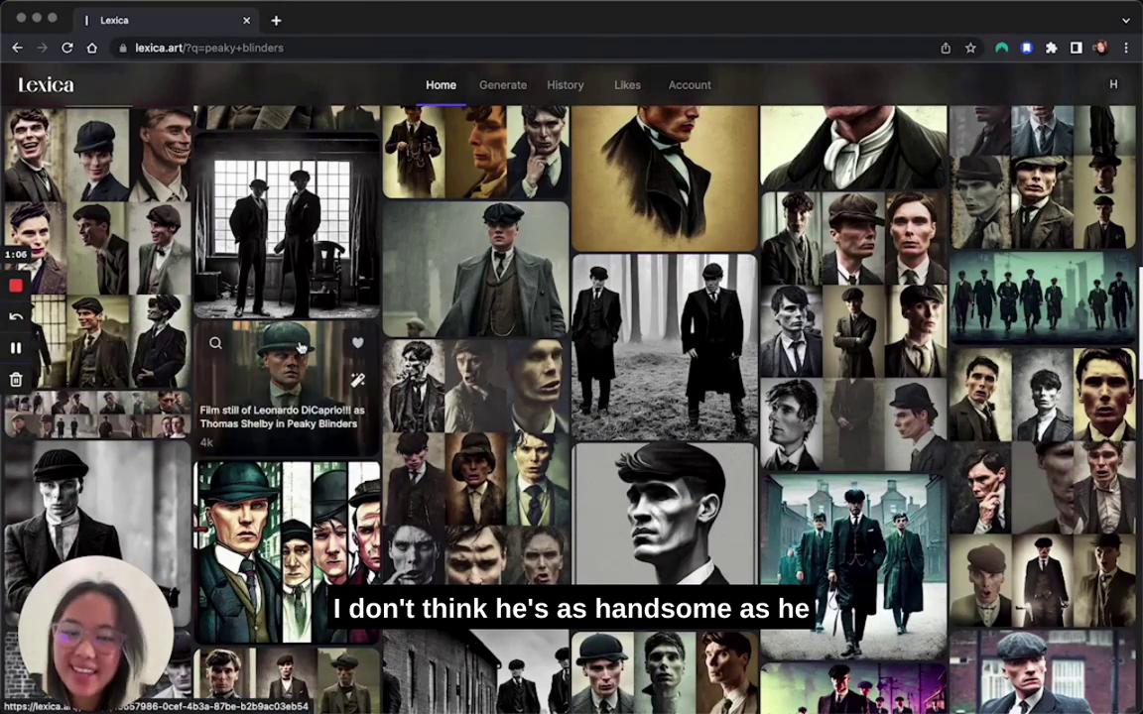
scroll(301, 347, up, 10)
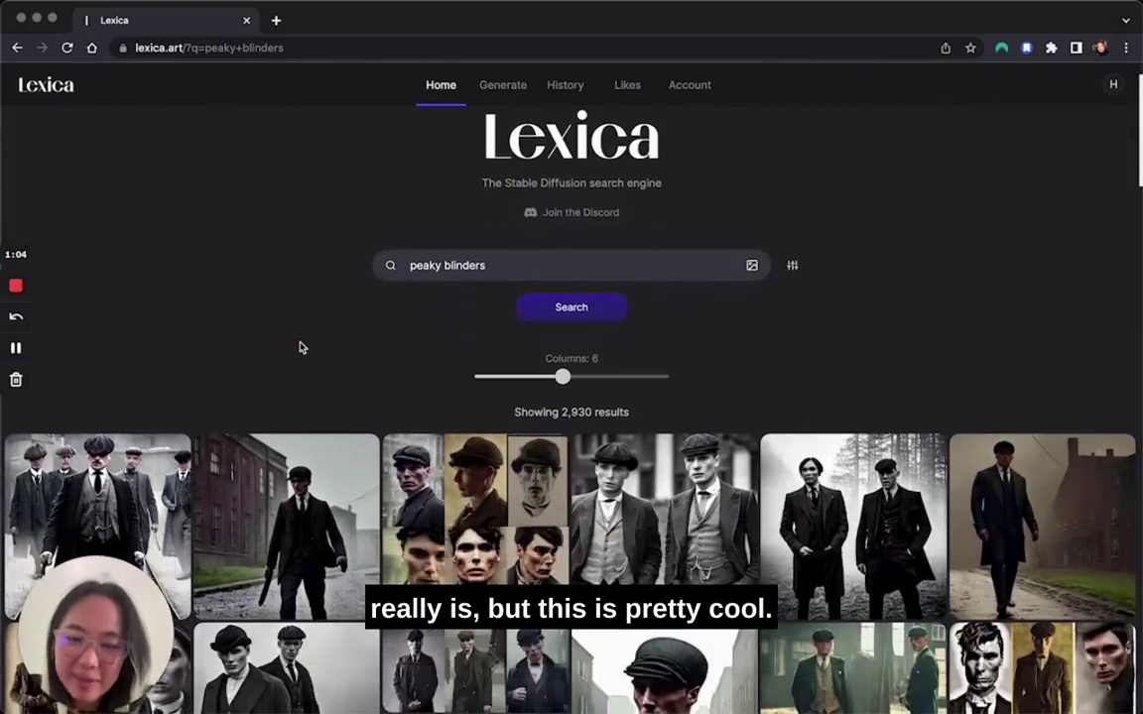
scroll(300, 347, down, 10)
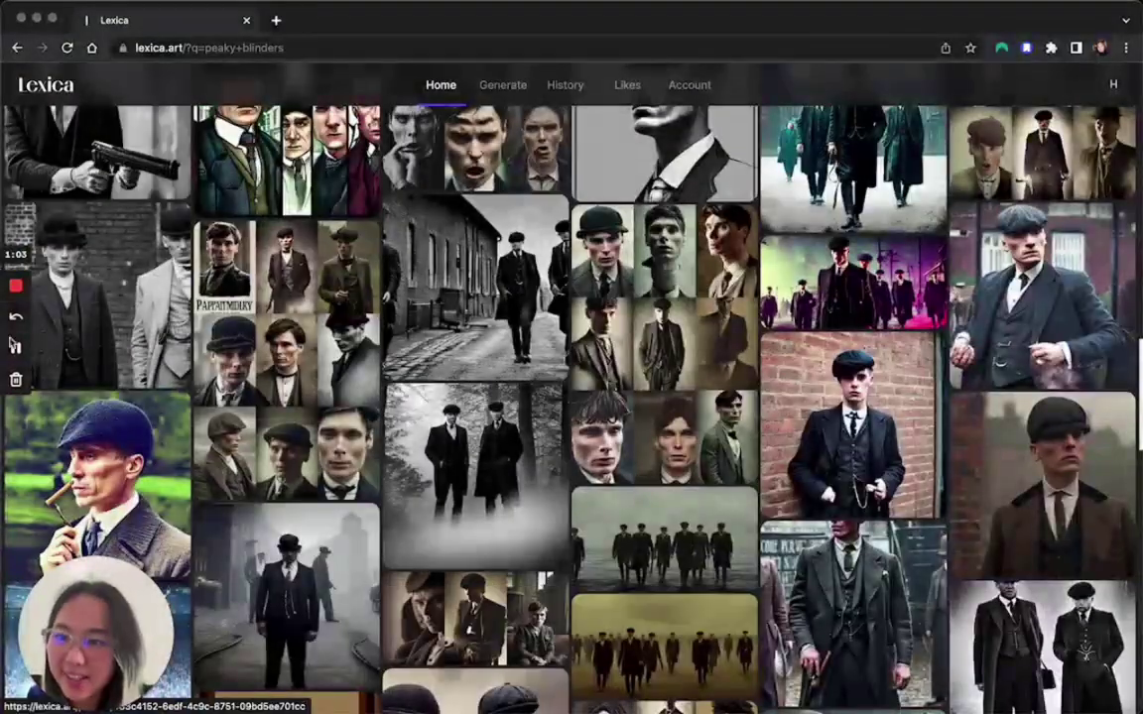
scroll(198, 347, up, 10)
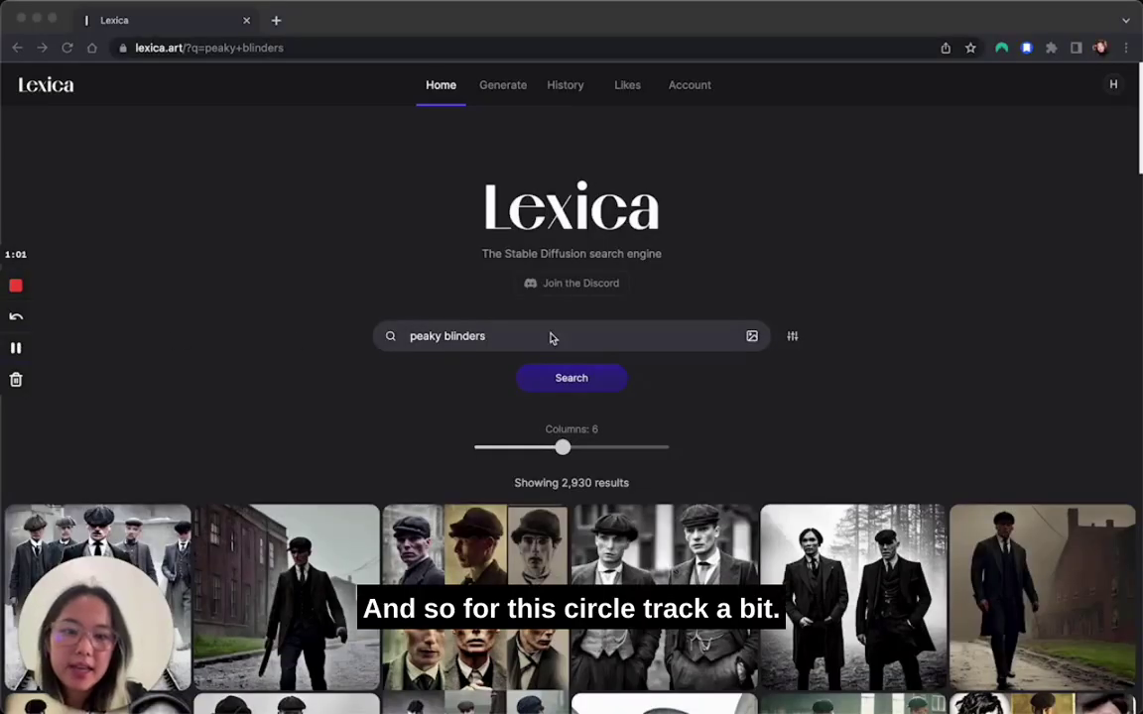
Clear the search text, run a reverse image search with l-intro-1654892446.jpg from Downloads, and look through the matching images.
click(584, 334)
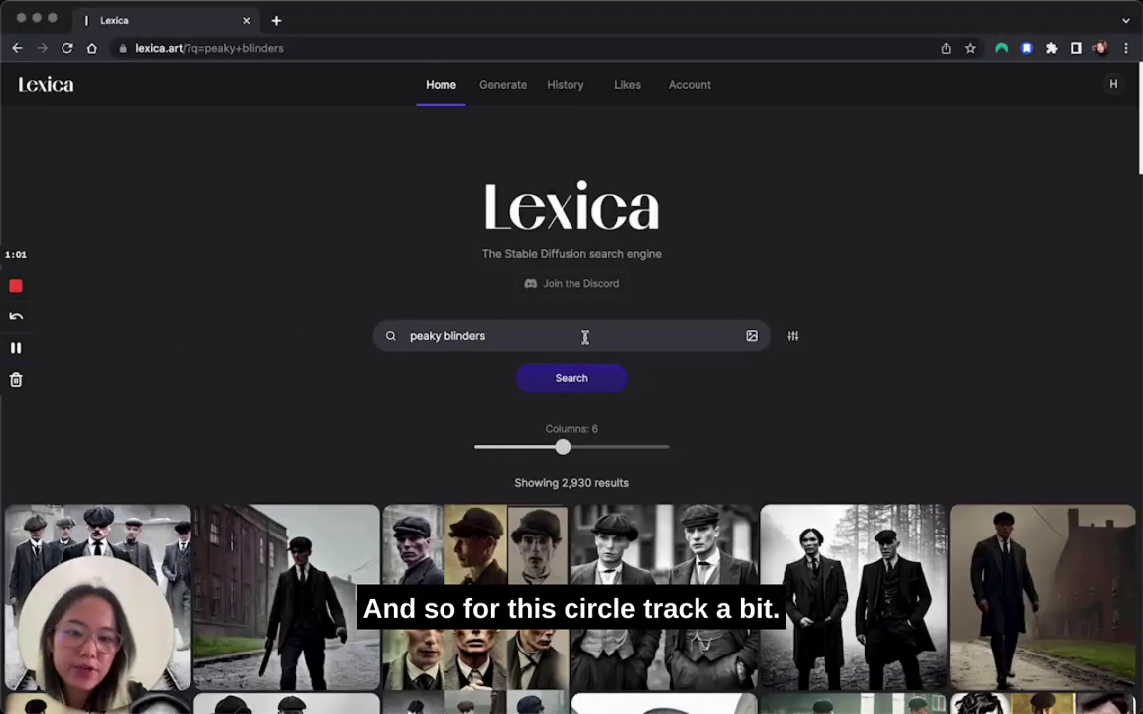
key(super+a)
key(BackSpace)
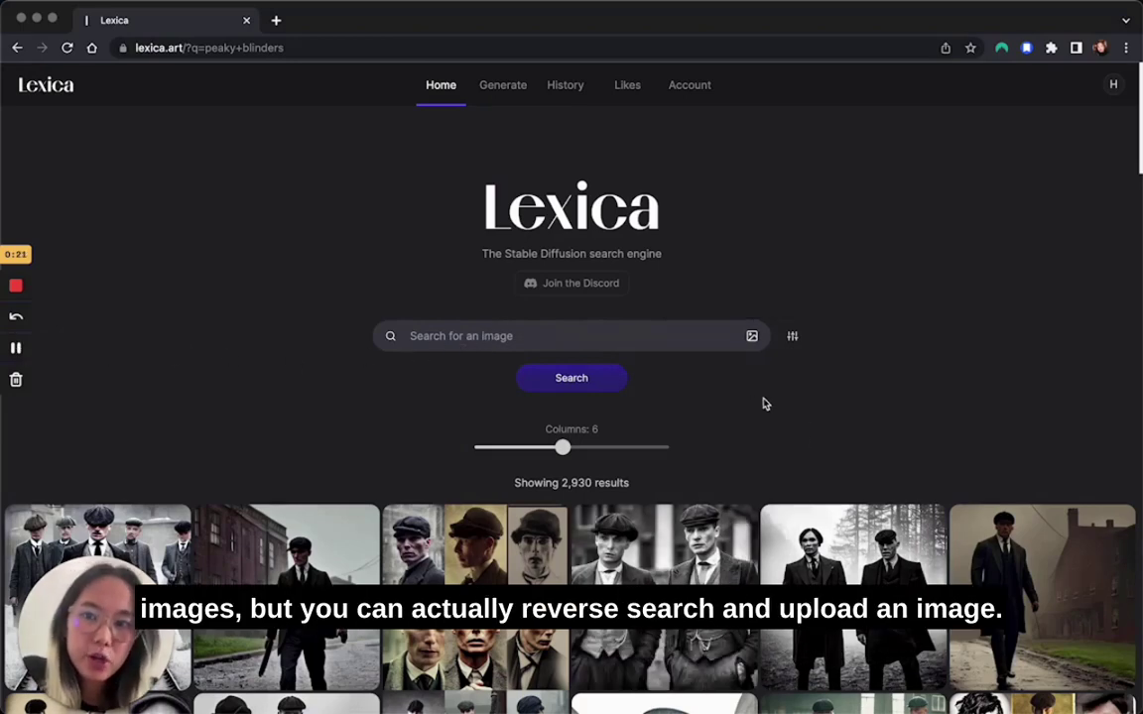
click(756, 339)
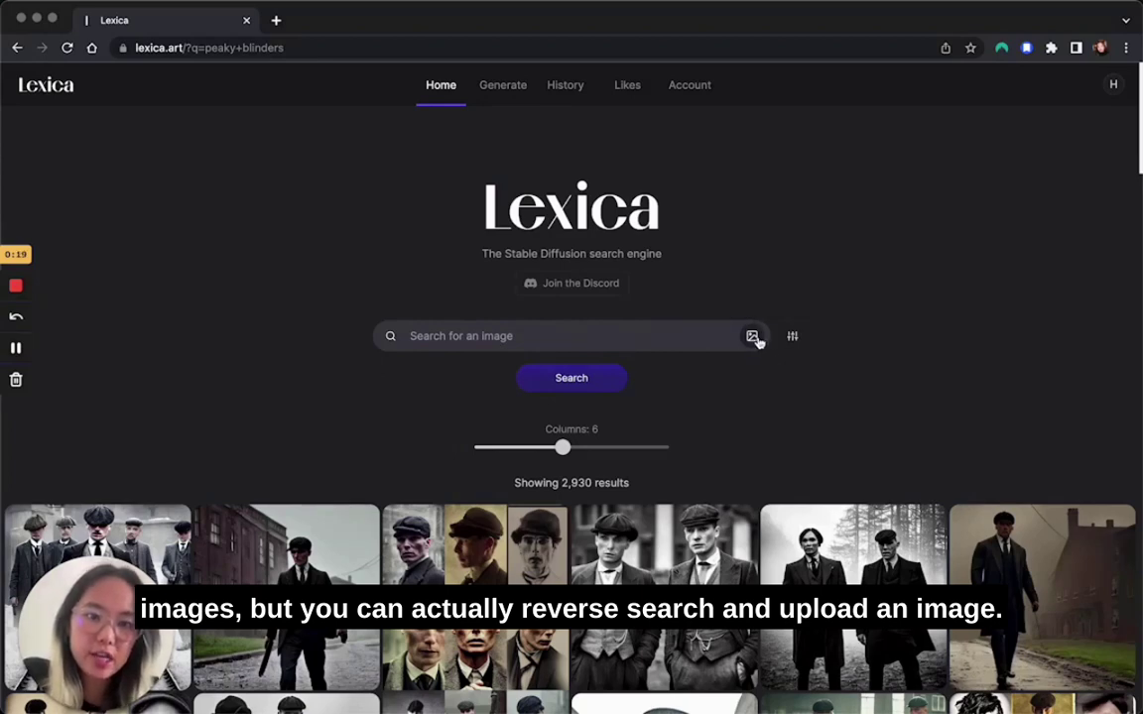
click(313, 328)
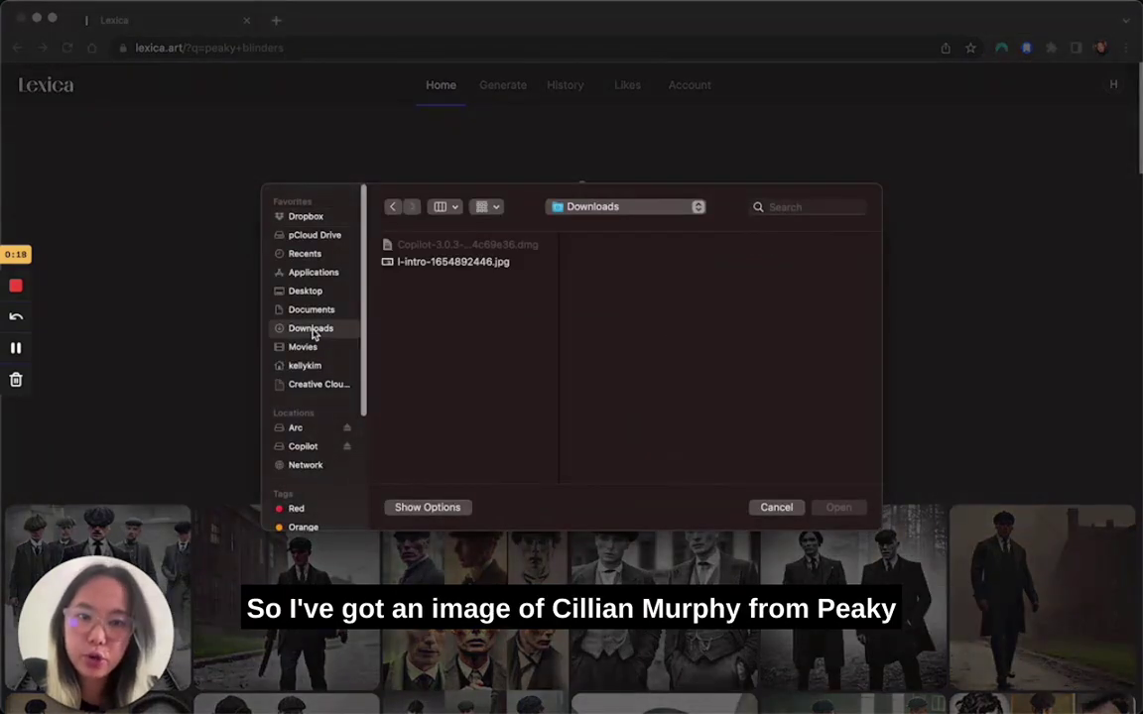
click(456, 262)
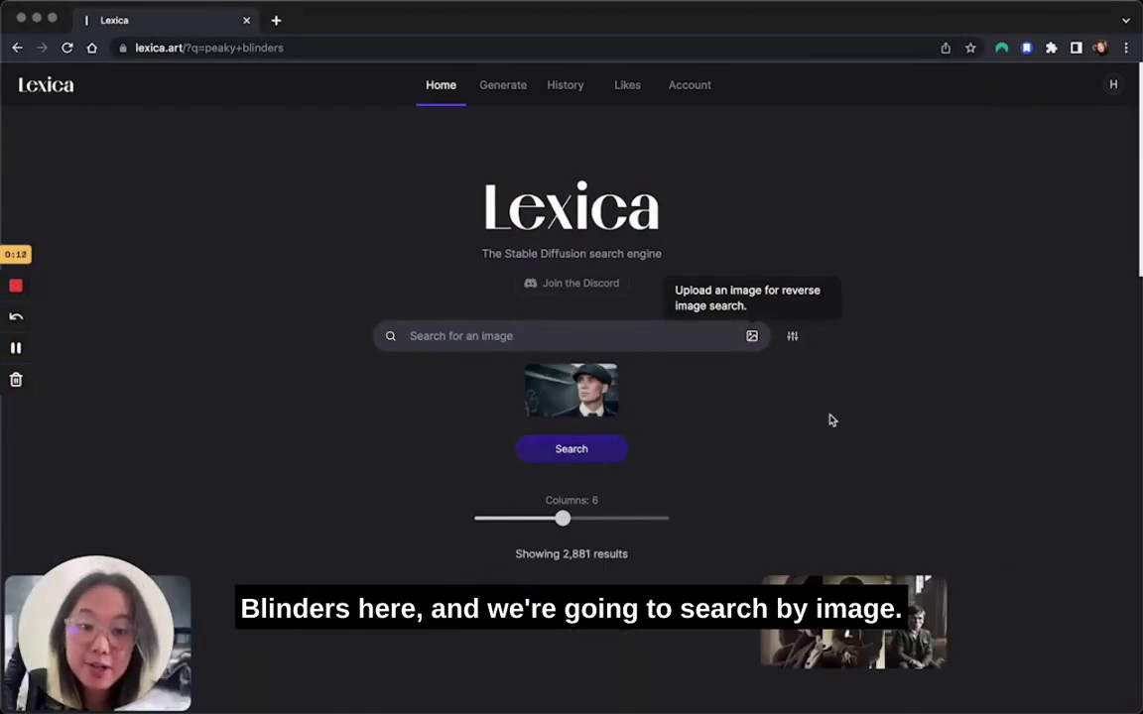
scroll(830, 419, down, 3)
scroll(830, 420, down, 3)
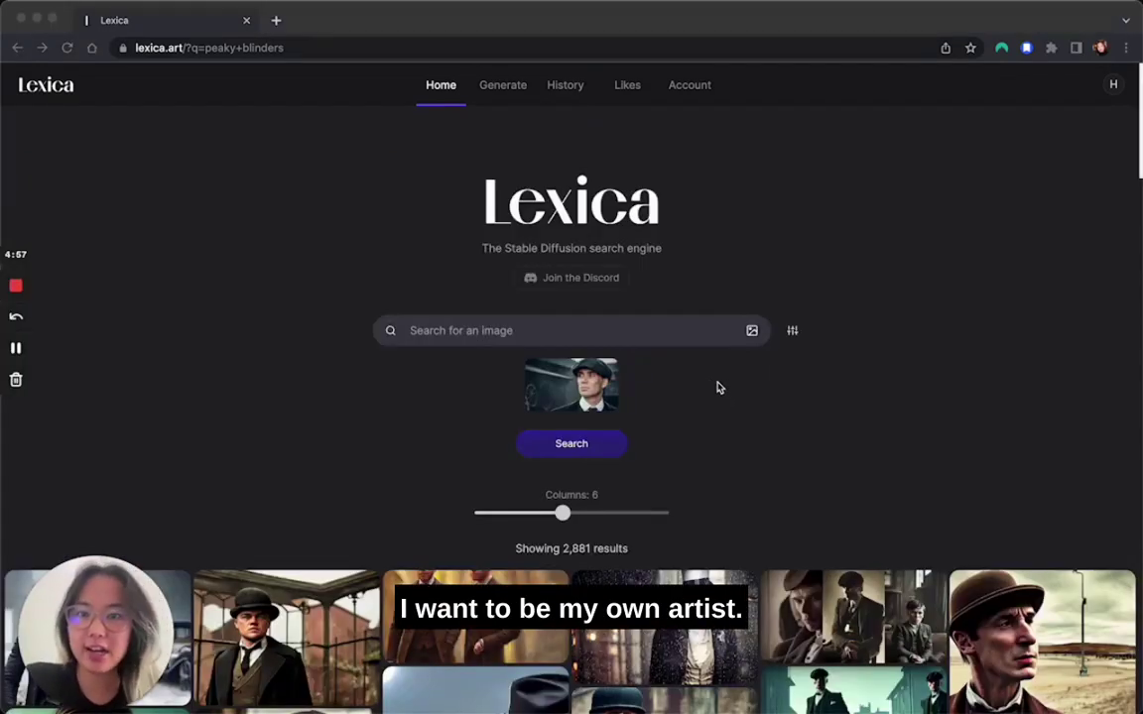
Open the image generation page and place the cursor in the empty negative prompt.
click(420, 160)
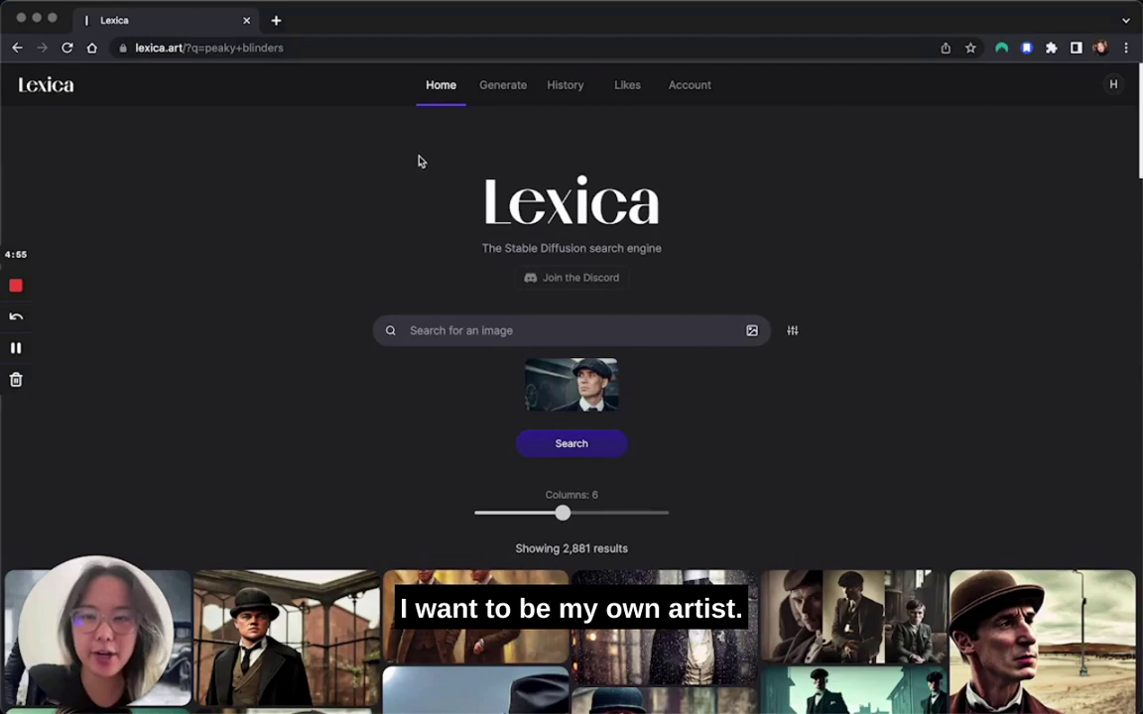
click(508, 85)
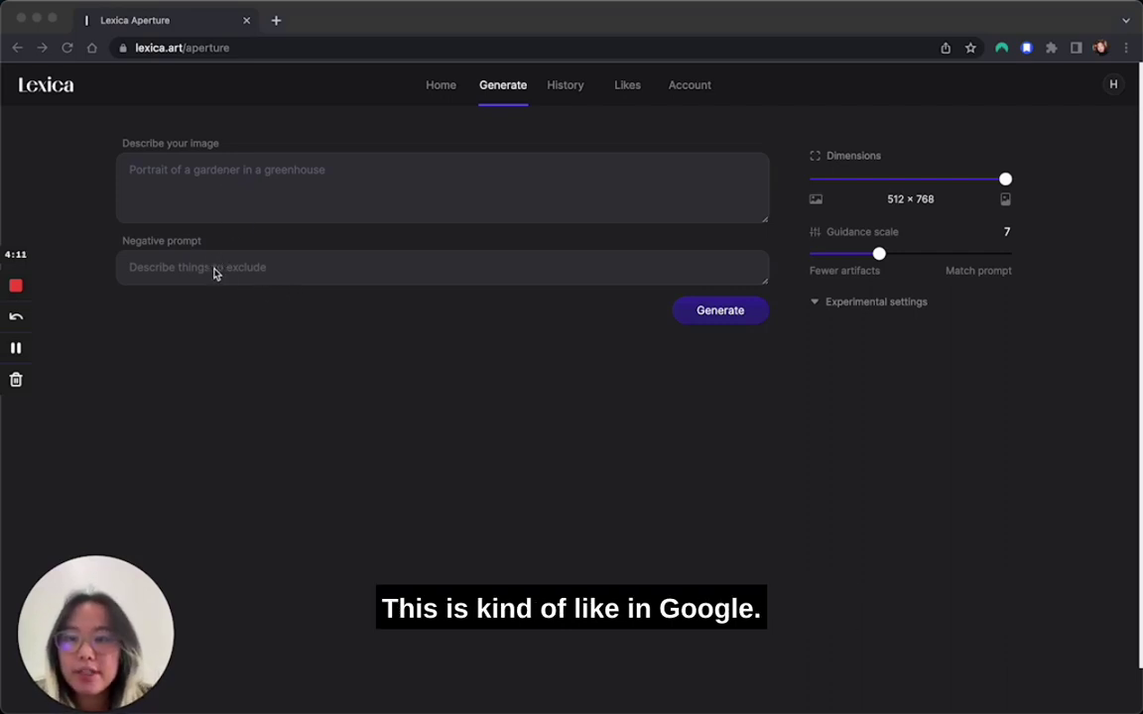
click(318, 268)
click(438, 274)
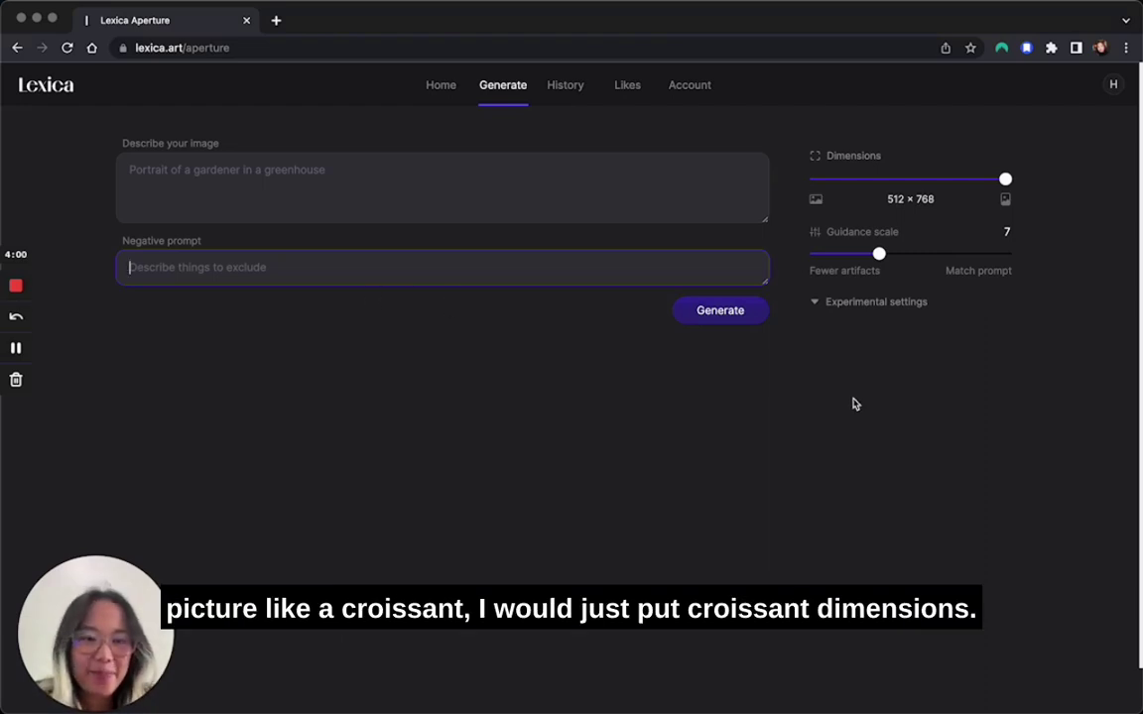
Set the image dimensions to 768 × 512 and the guidance scale to 10, and check the experimental settings.
mouse_move(1001, 182)
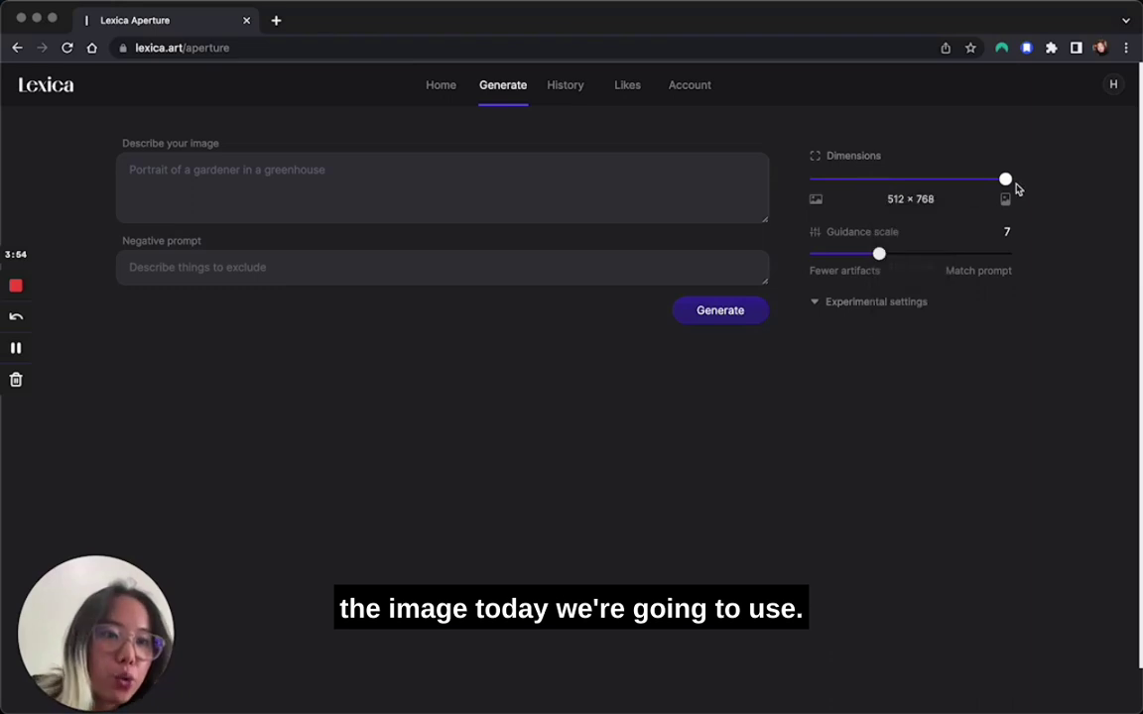
drag(1004, 182, 809, 186)
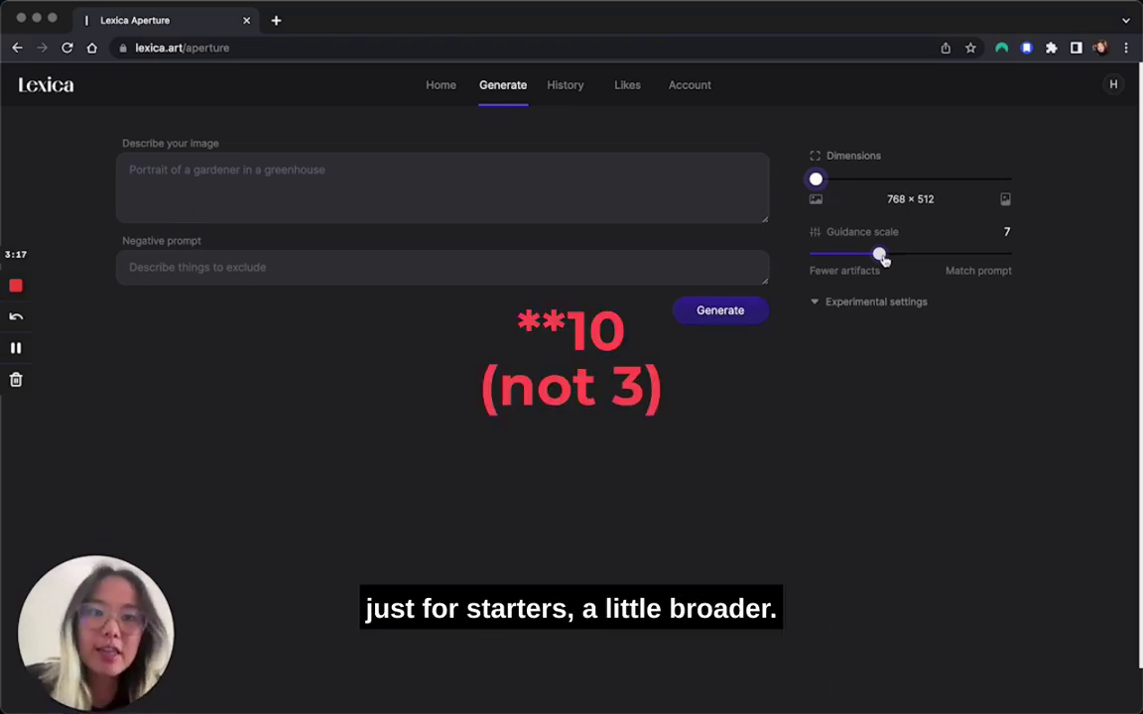
drag(882, 259, 943, 258)
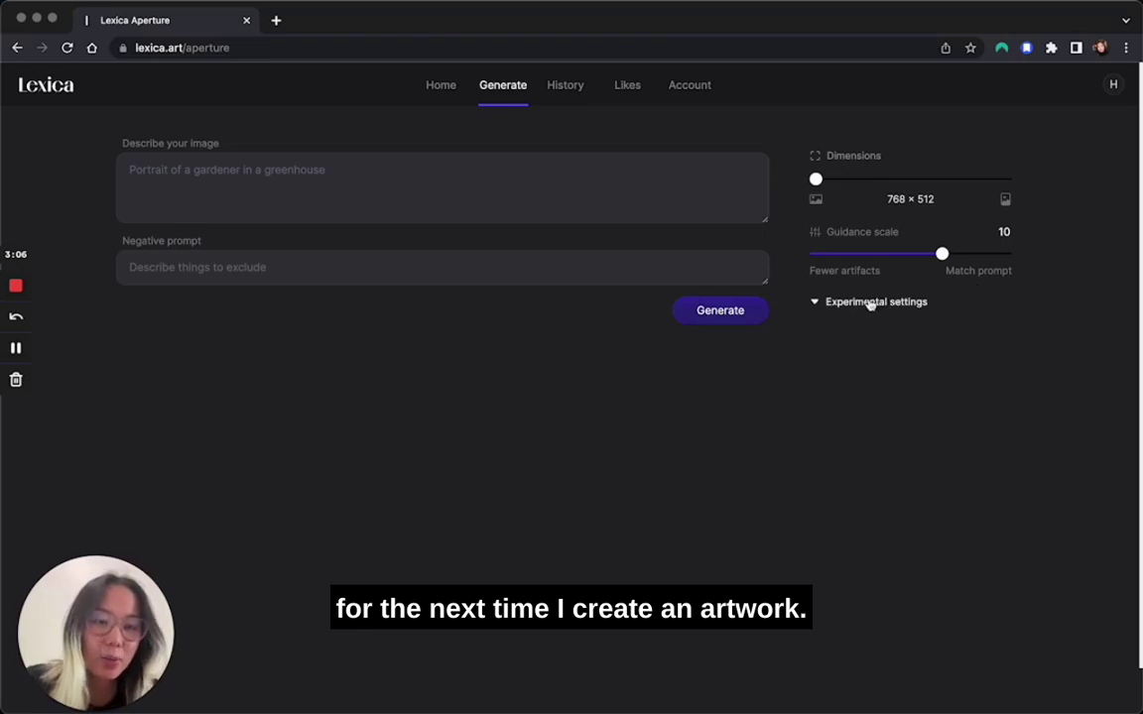
click(823, 303)
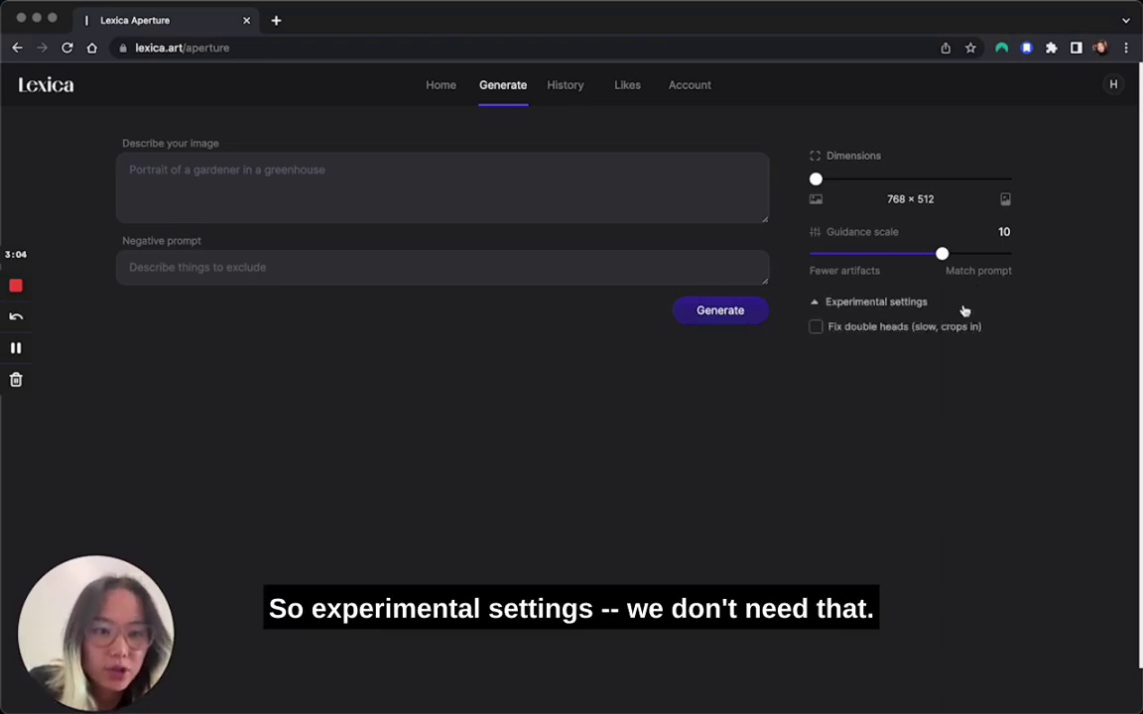
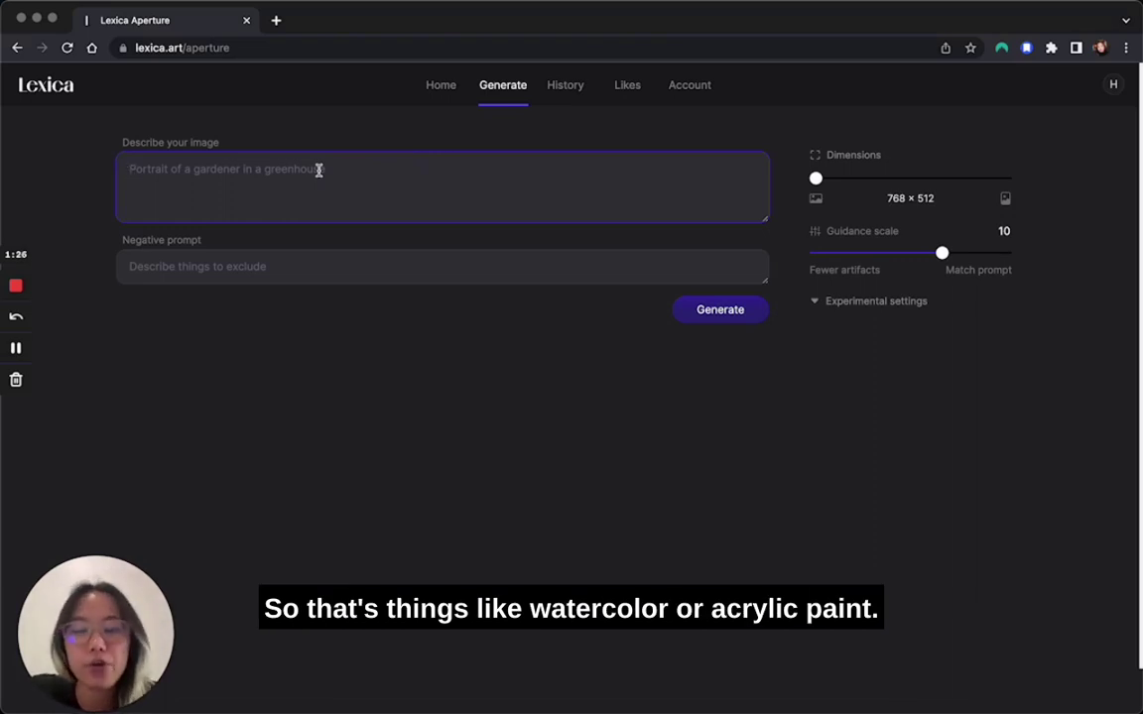
Describe the image as "oil painting of a boston terrier by fernando botero".
text(oi)
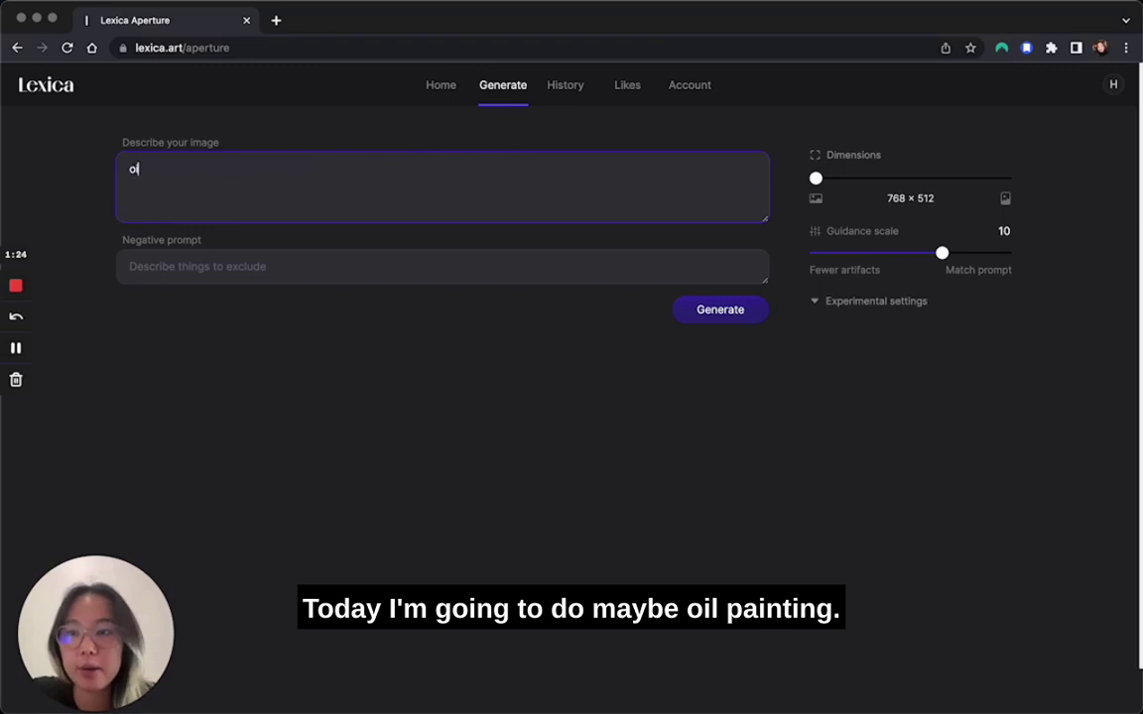
text(l painting of )
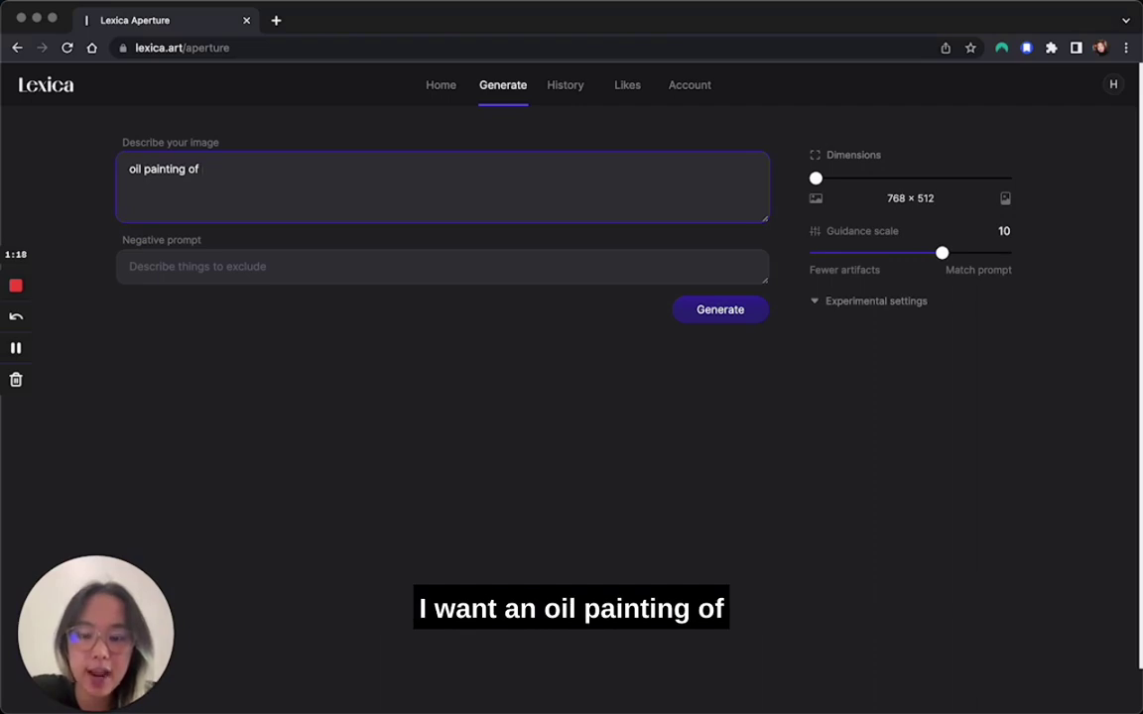
text(a boston terrier)
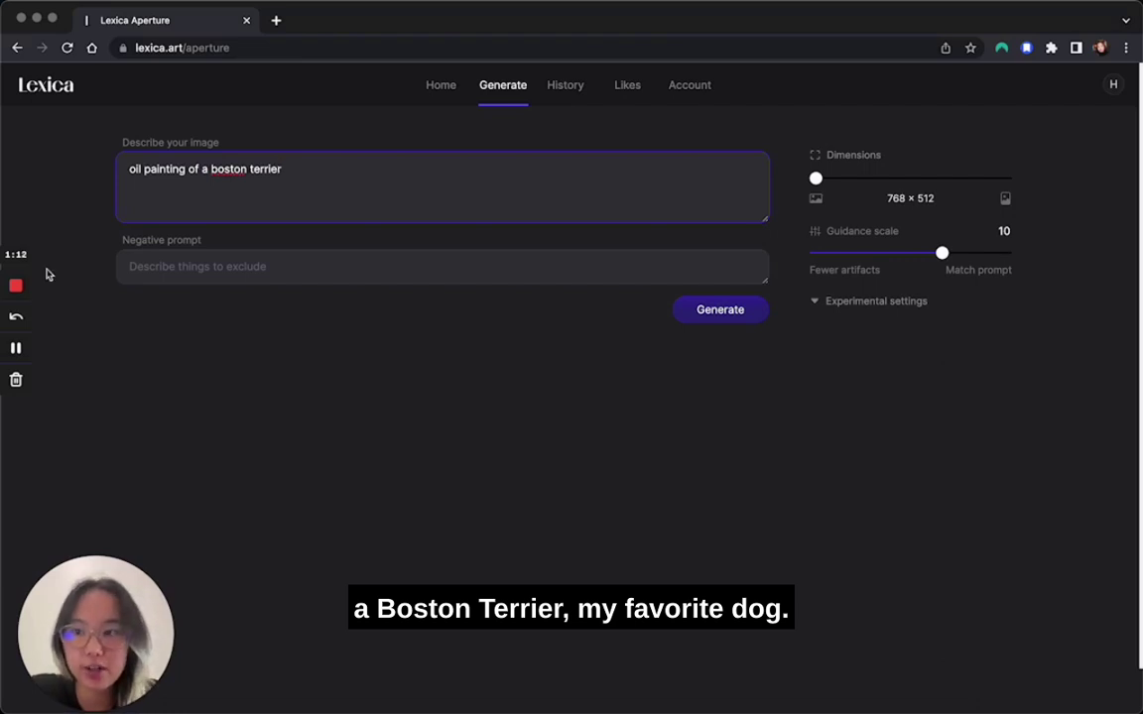
click(362, 163)
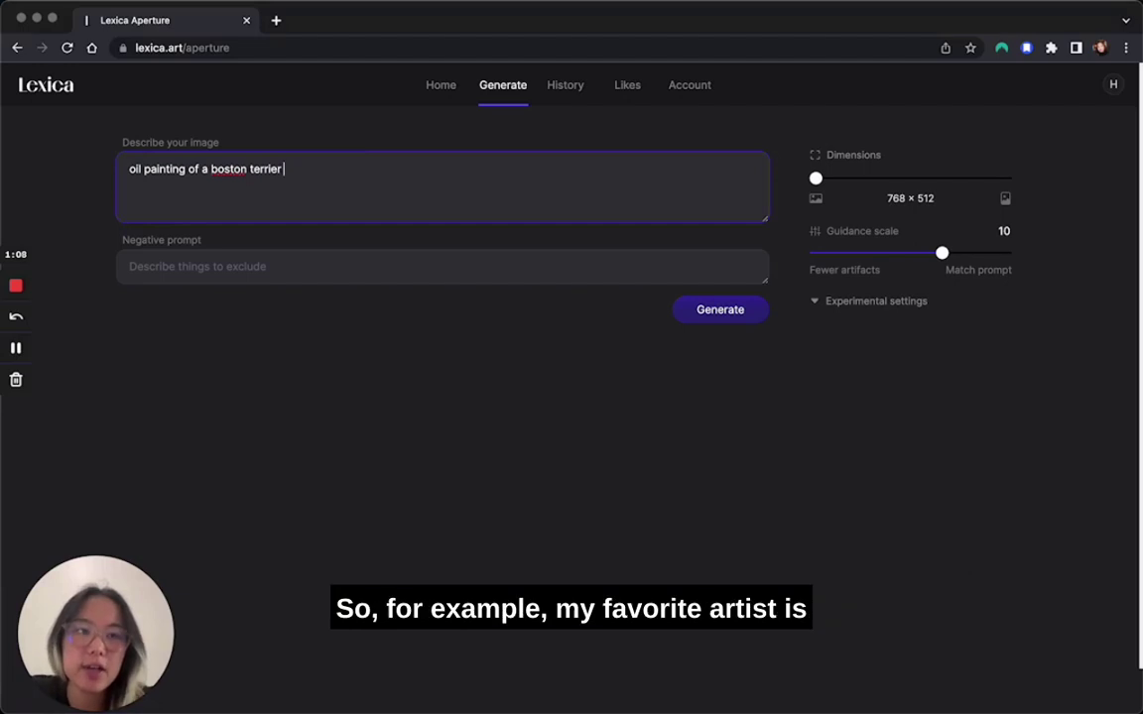
text(by)
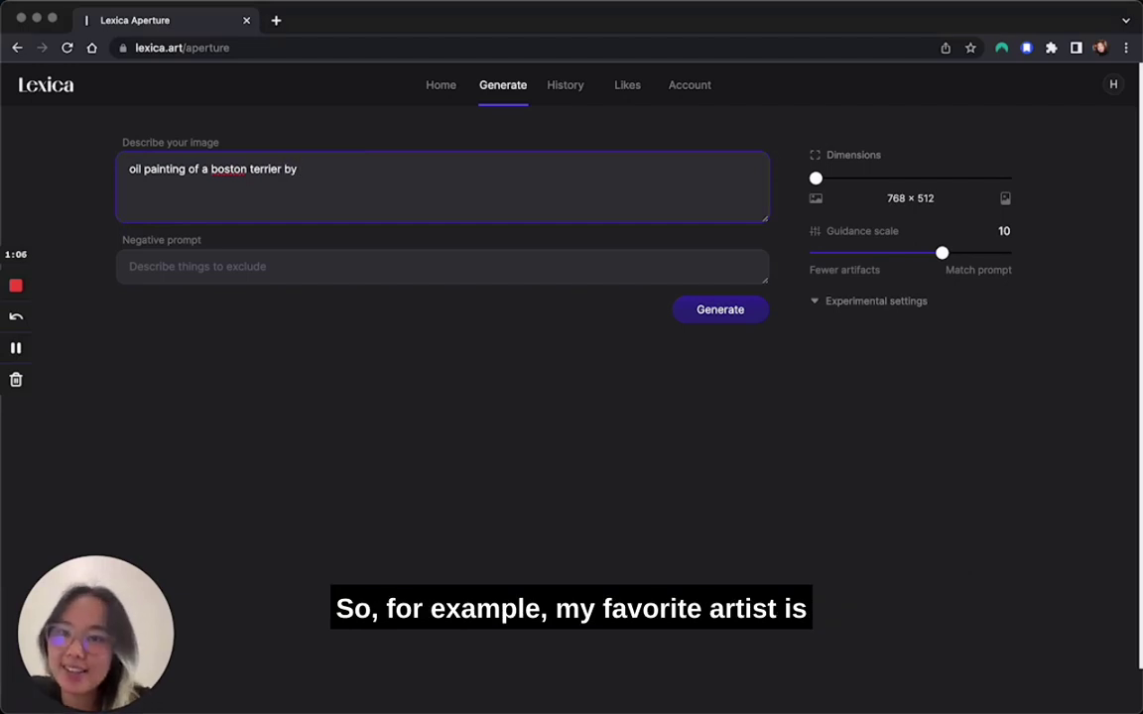
text( fernando)
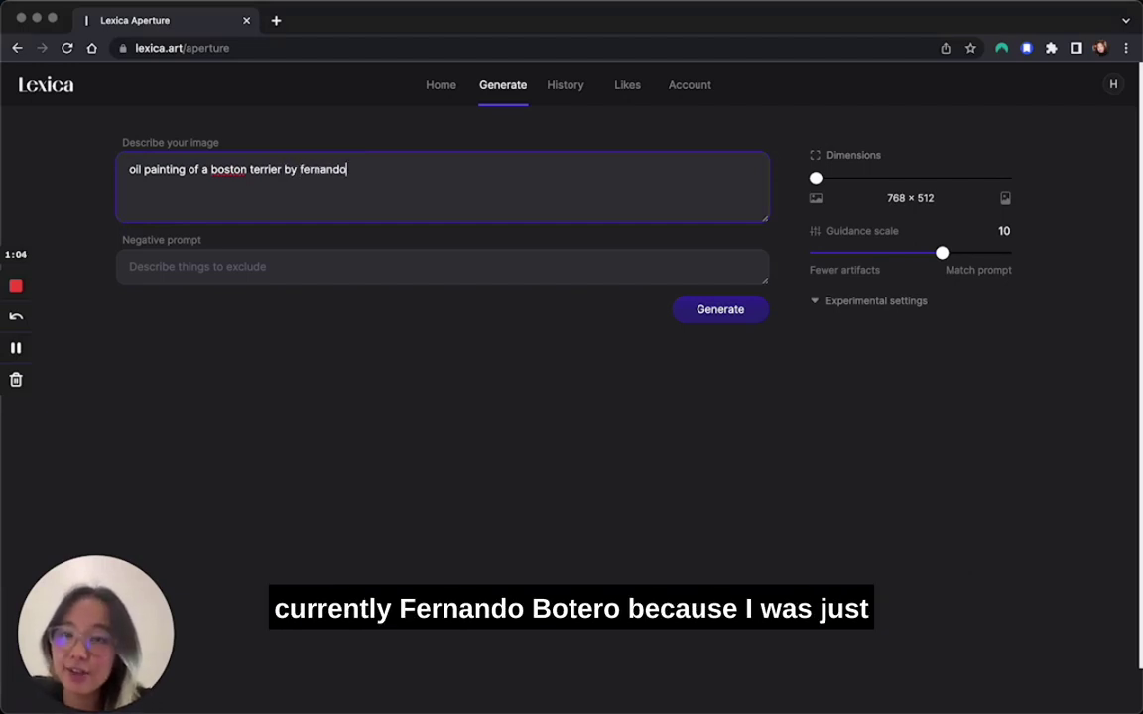
text( botero)
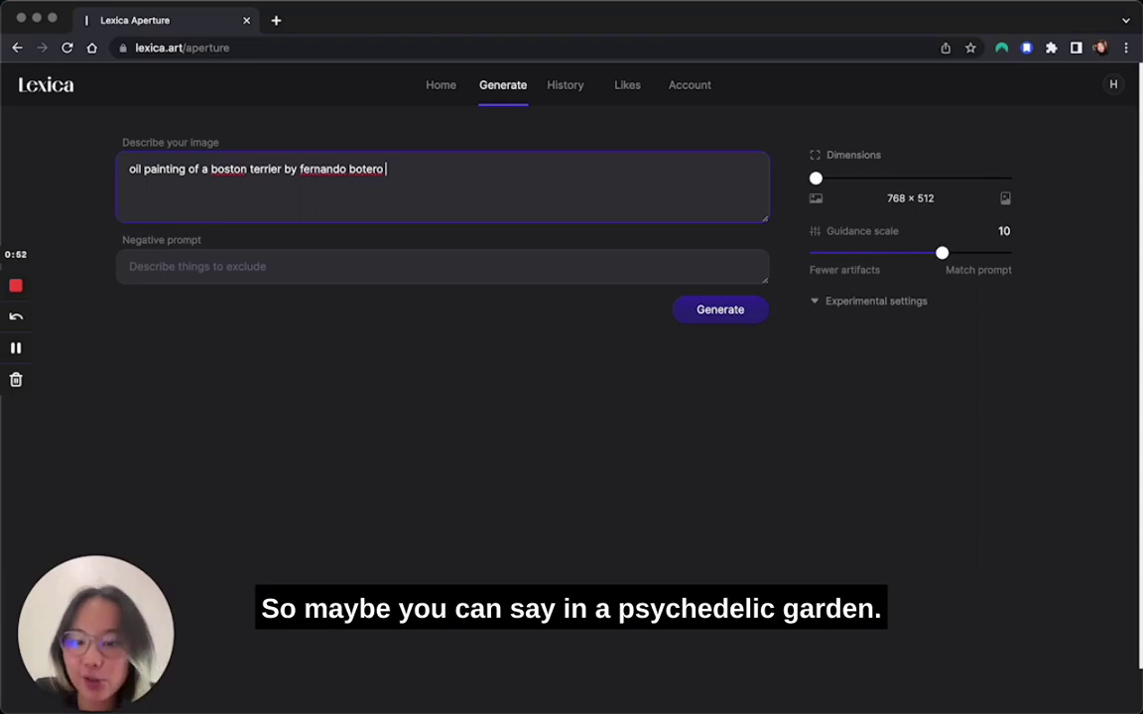
Append "in a psychedelic garden" to the image description and generate the images.
text(in)
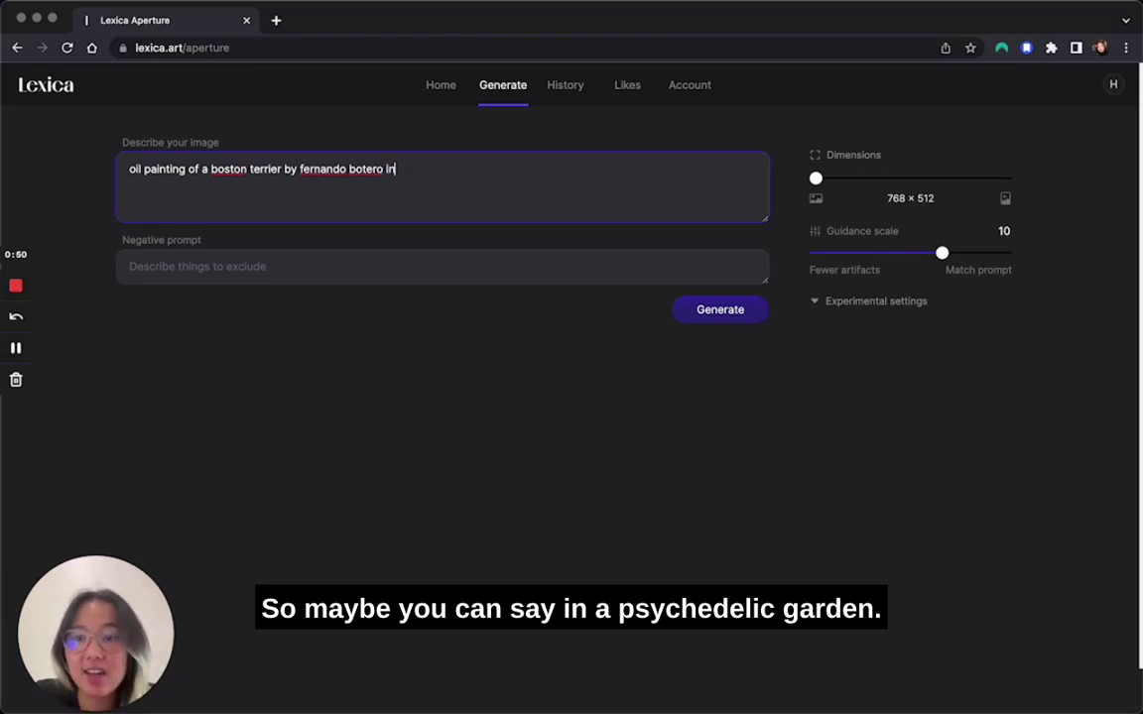
text( a psychedi)
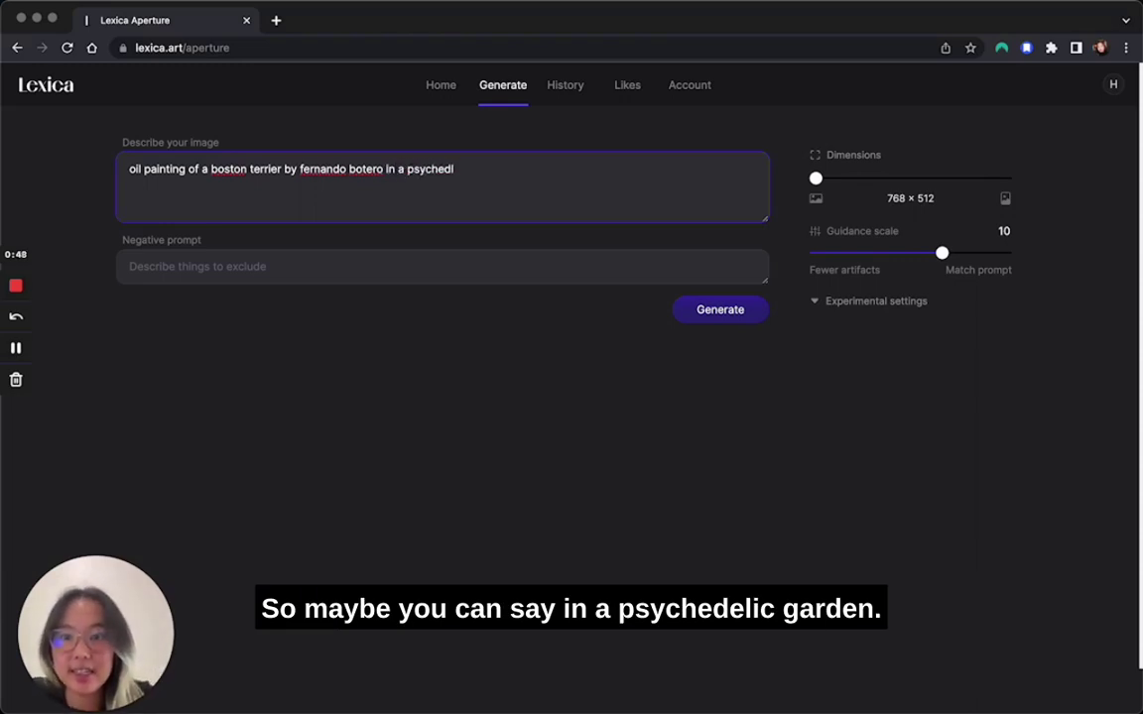
key(BackSpace)
text(elic gar)
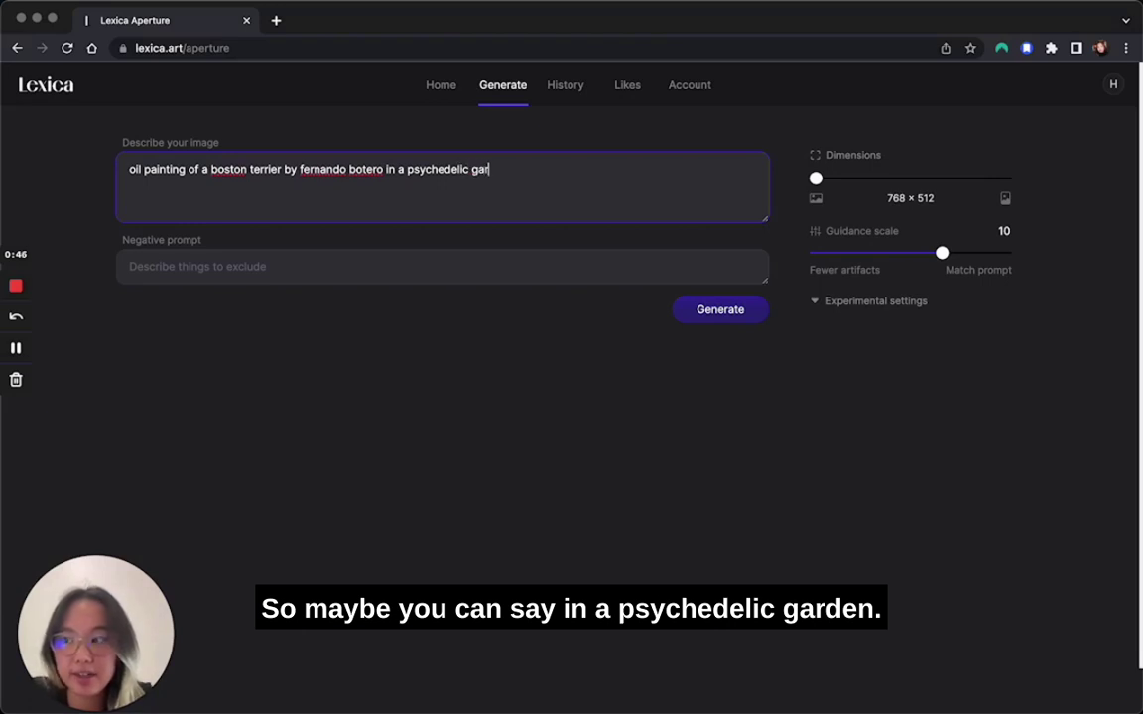
text(den)
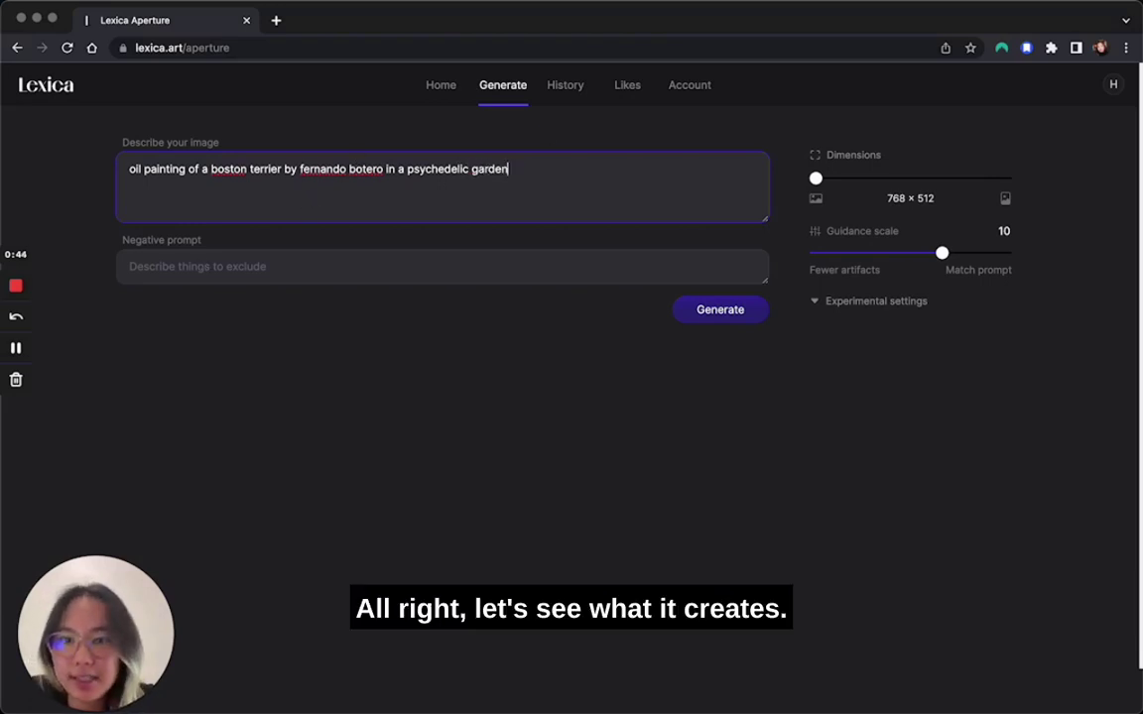
click(742, 311)
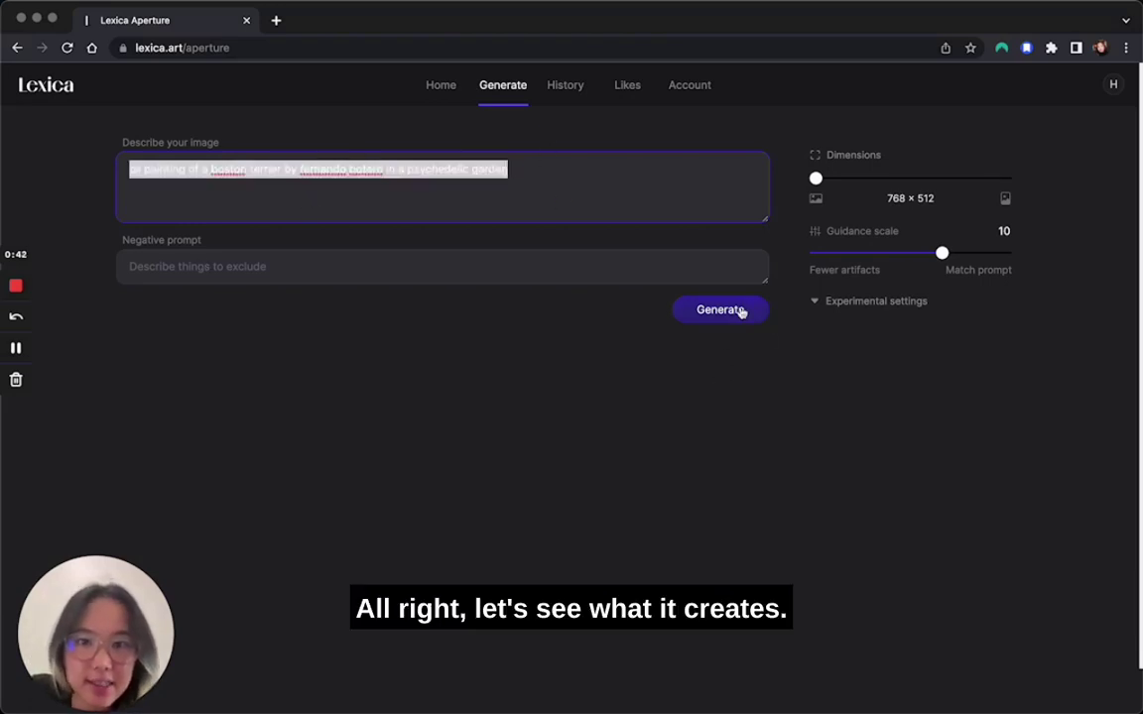
click(740, 310)
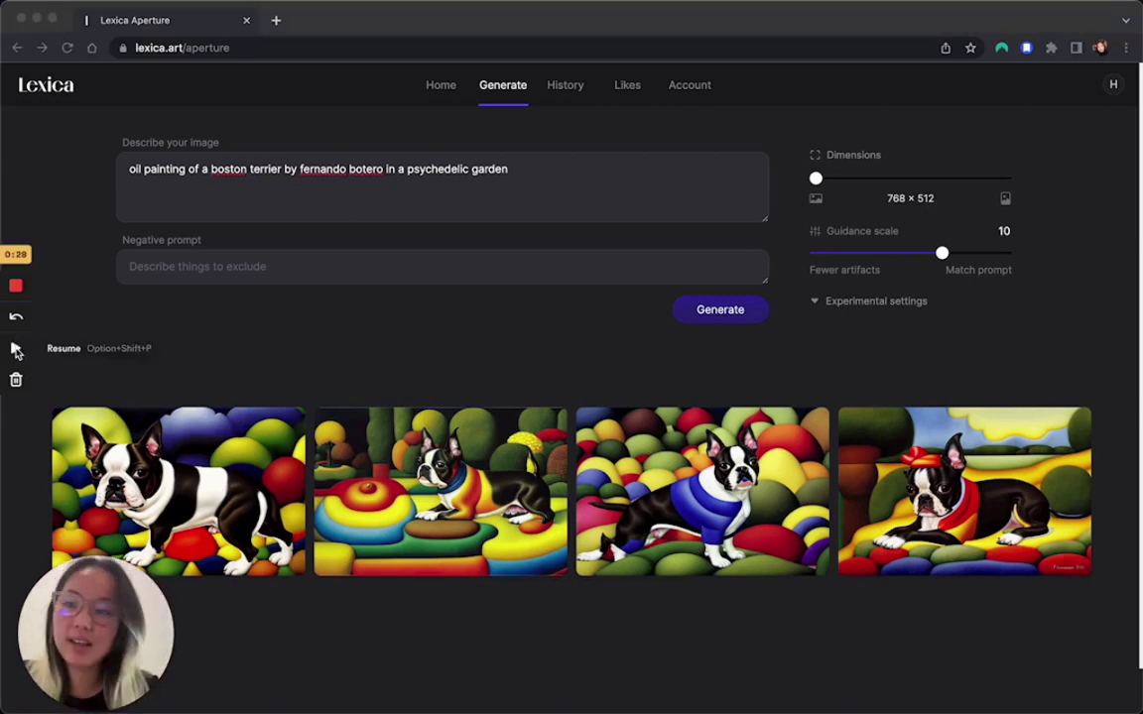
Extend the image description with ", cinematic, highly detailed, art nouveau" and generate another set of images.
click(555, 170)
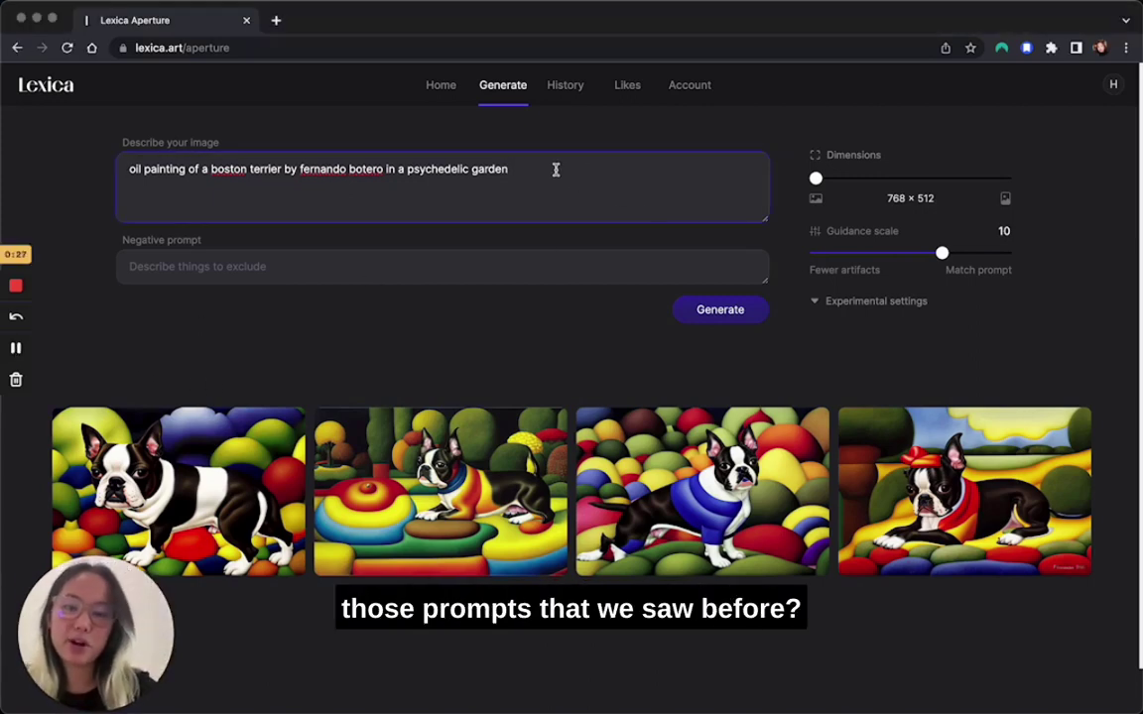
text(, cinet)
key(BackSpace)
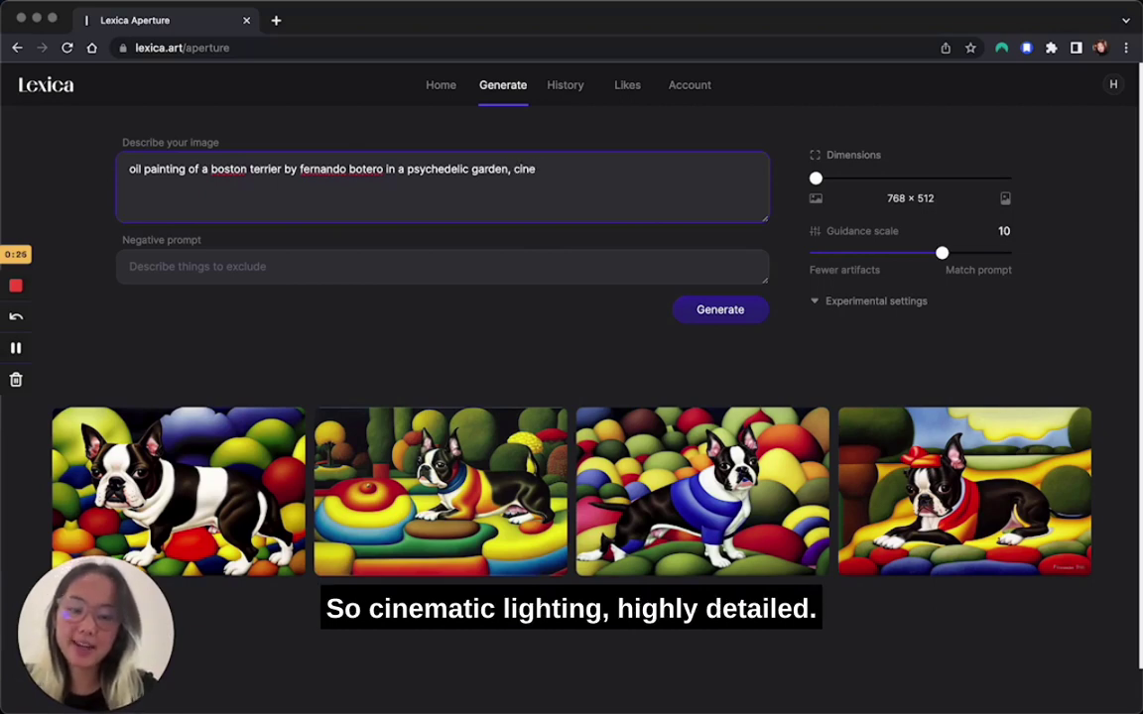
text(matic, highly detailed,)
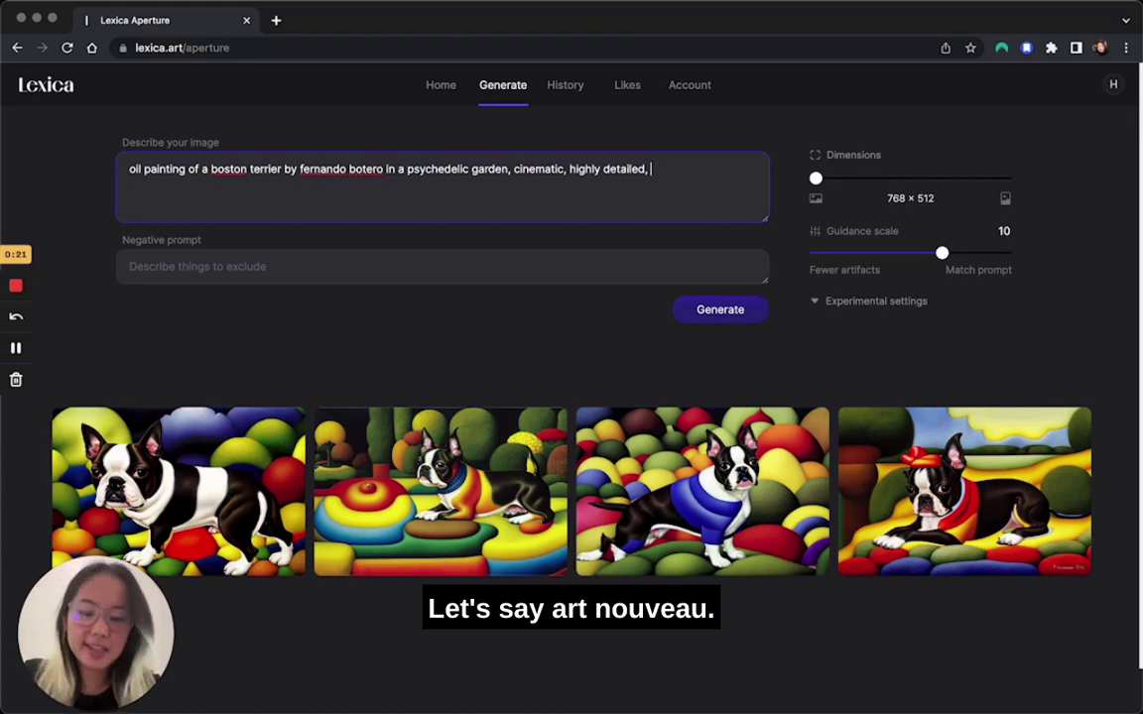
text( art nouveau)
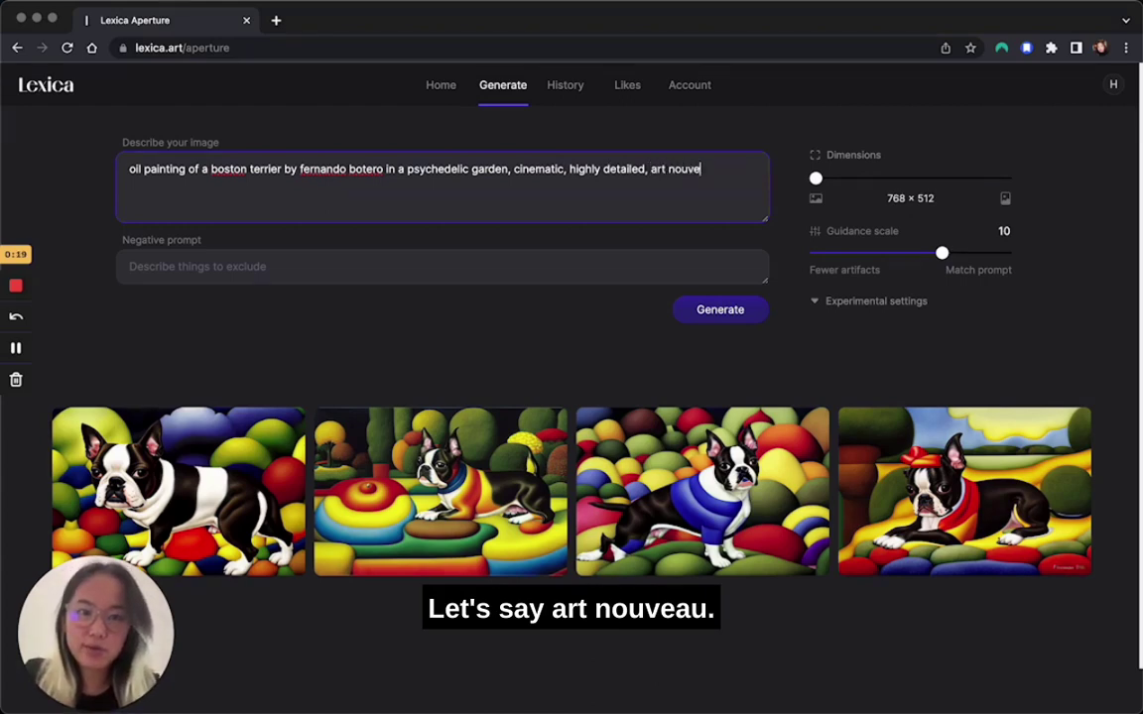
click(713, 316)
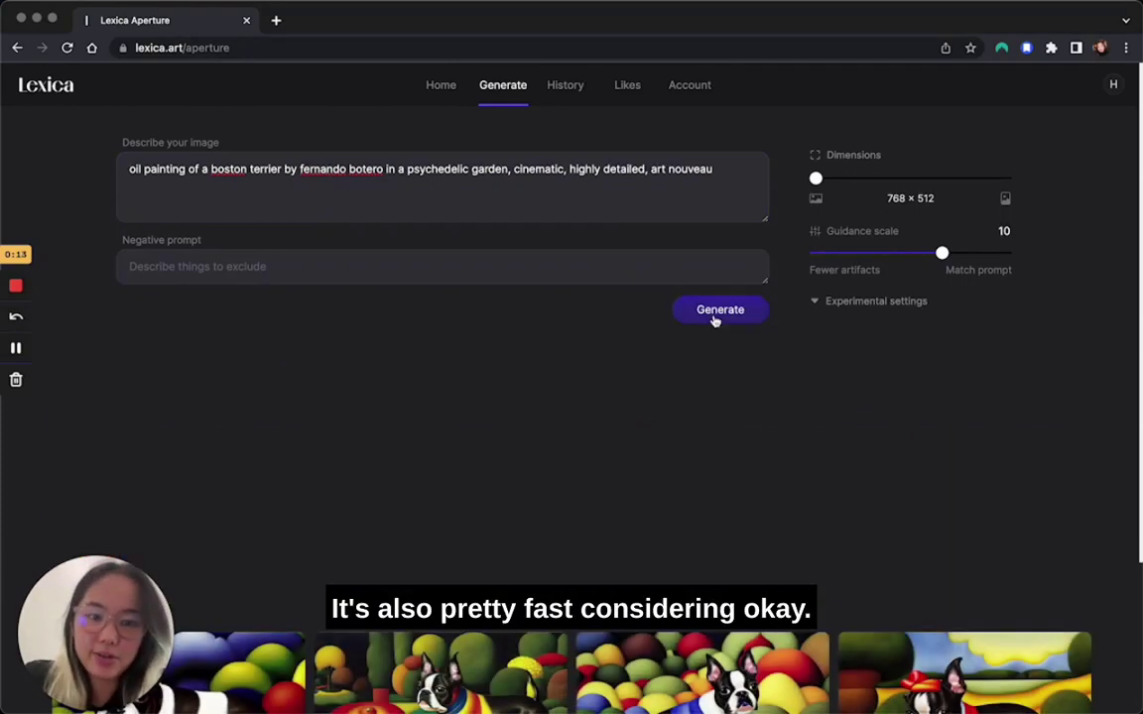
Look through both sets of generated Boston terrier paintings, inspecting the first image of the earlier set.
scroll(402, 342, down, 1)
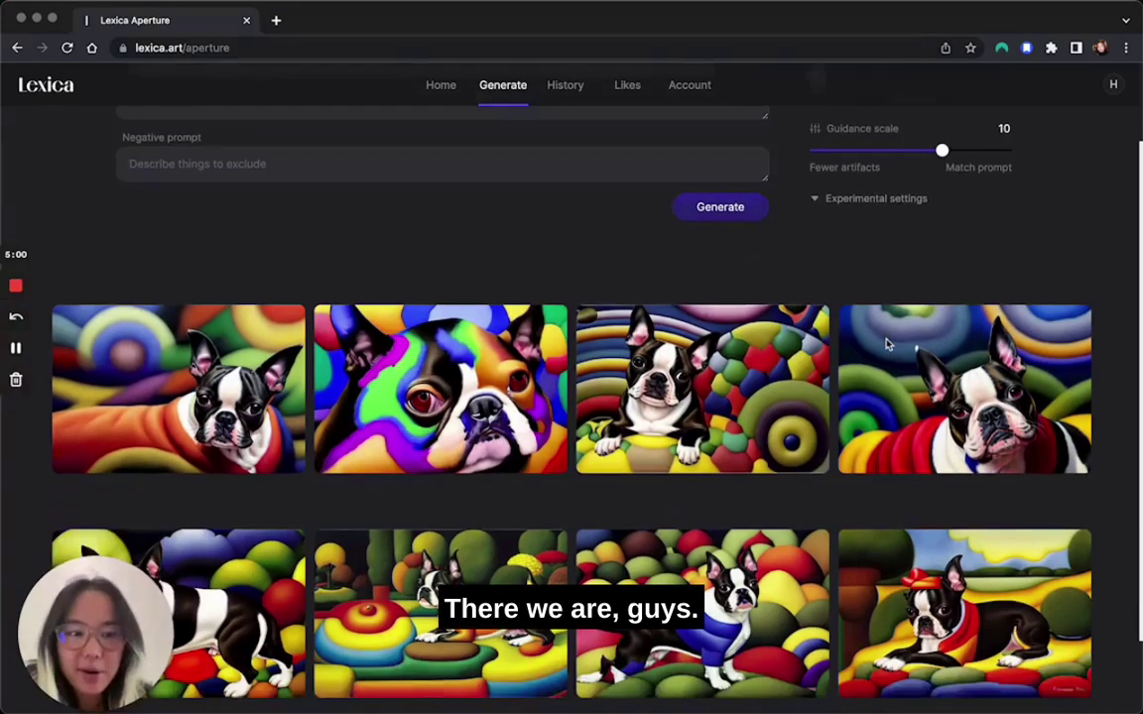
scroll(798, 305, down, 2)
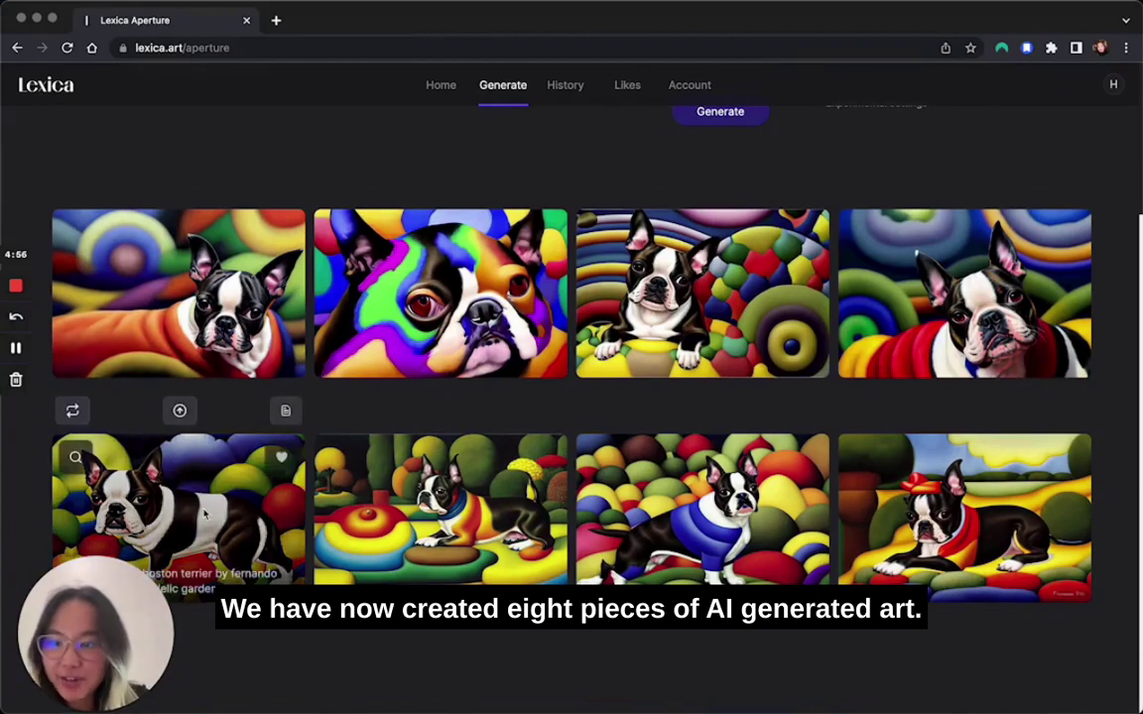
click(183, 456)
click(1049, 416)
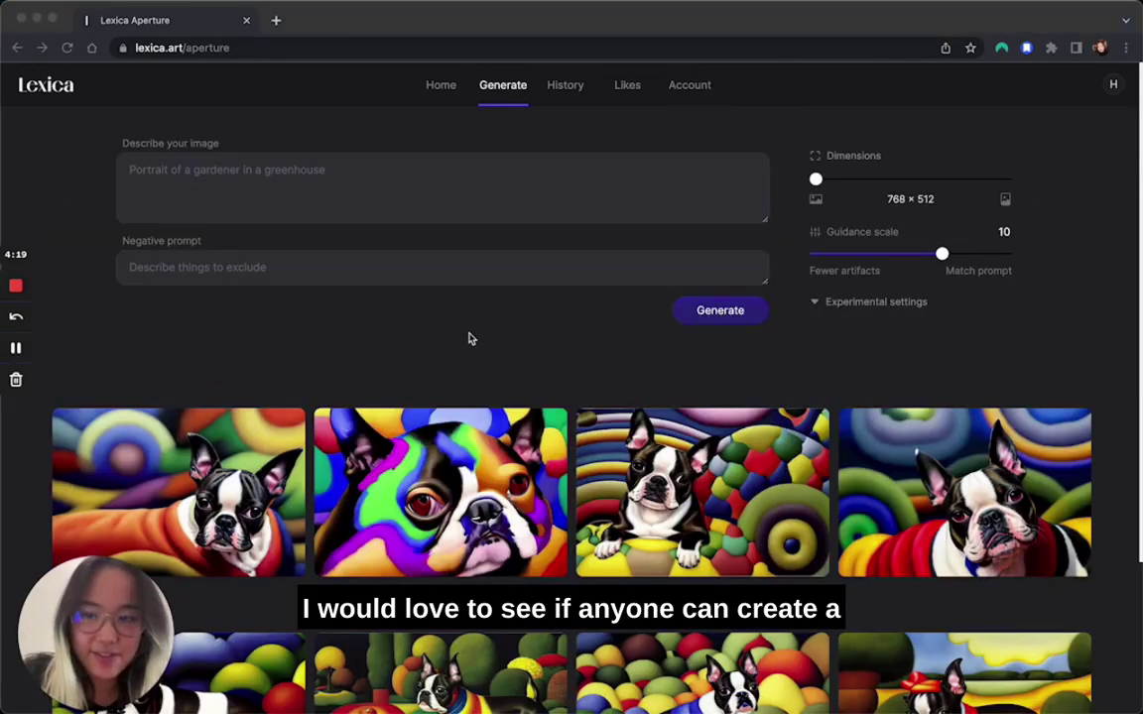
View the second image of the earlier set enlarged, close it, and return to the prompt form.
scroll(469, 336, down, 2)
scroll(470, 337, down, 1)
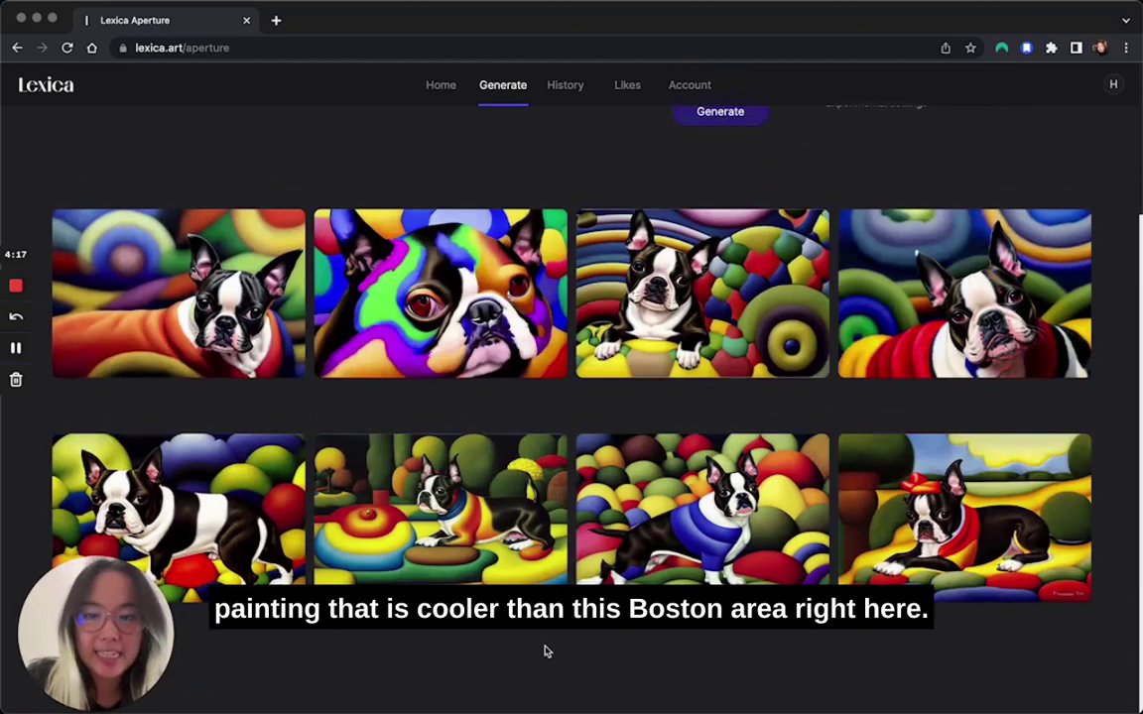
click(465, 531)
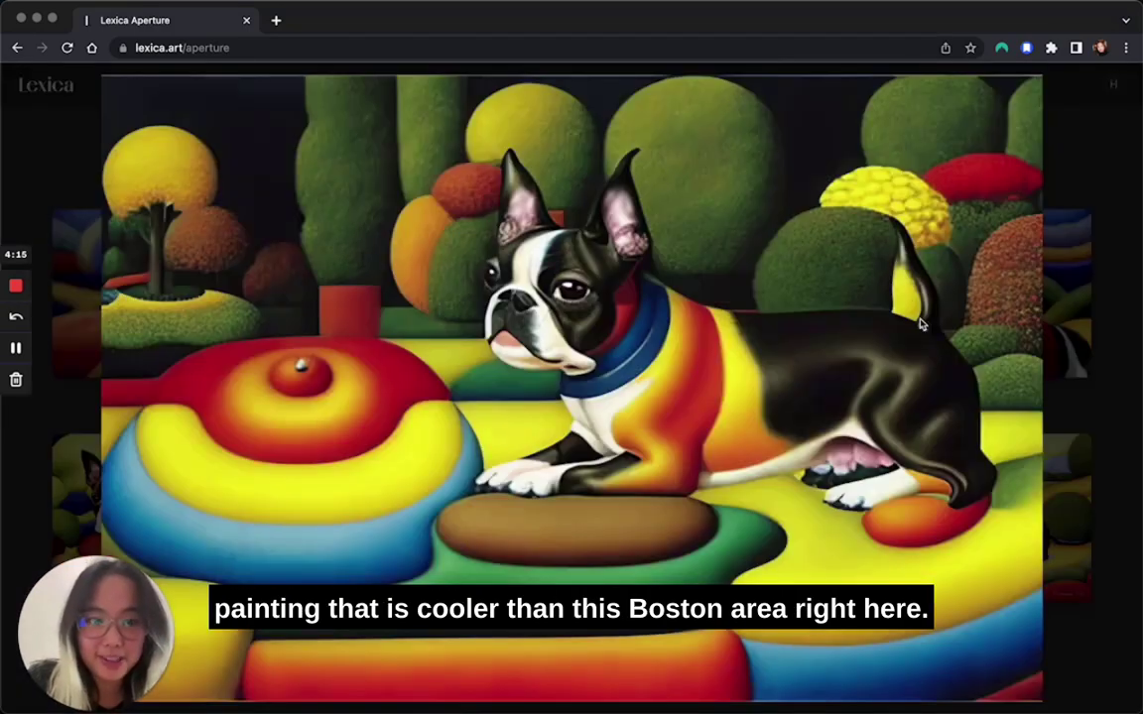
click(1121, 248)
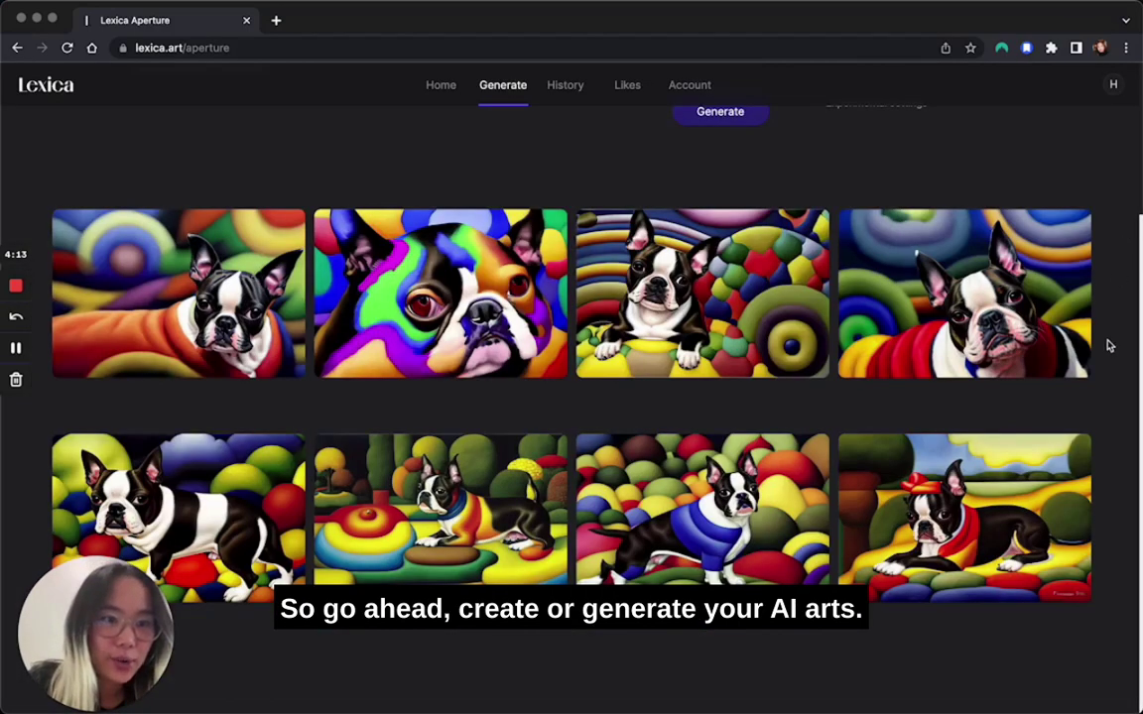
scroll(1105, 353, up, 3)
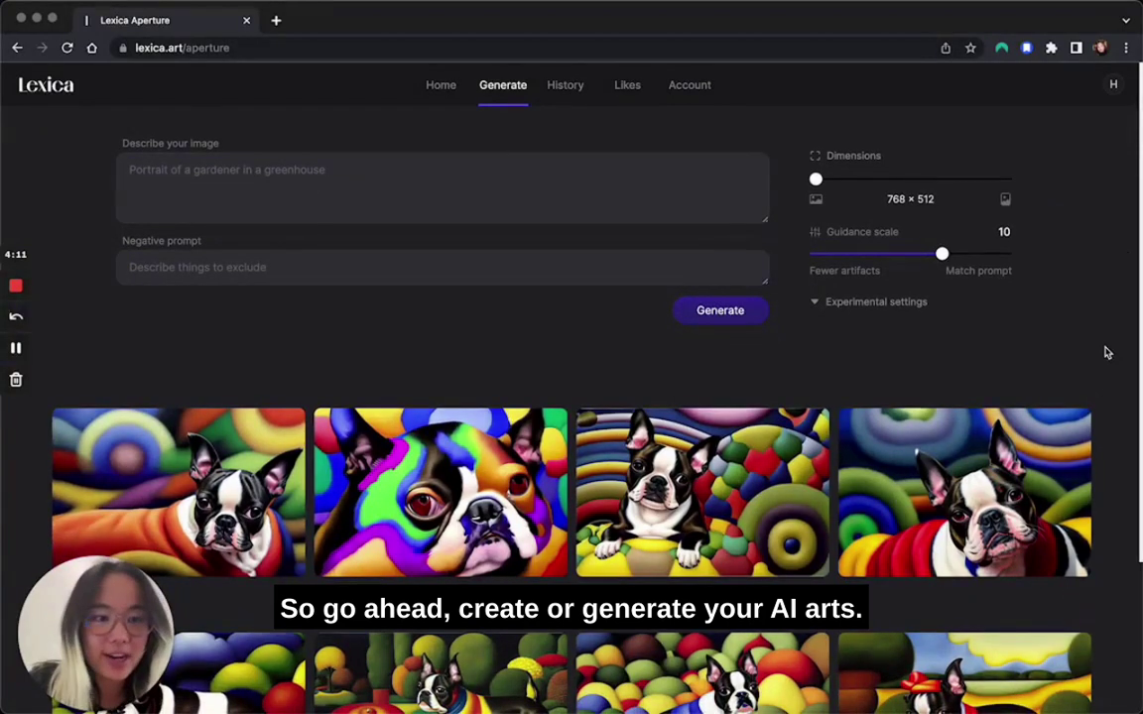